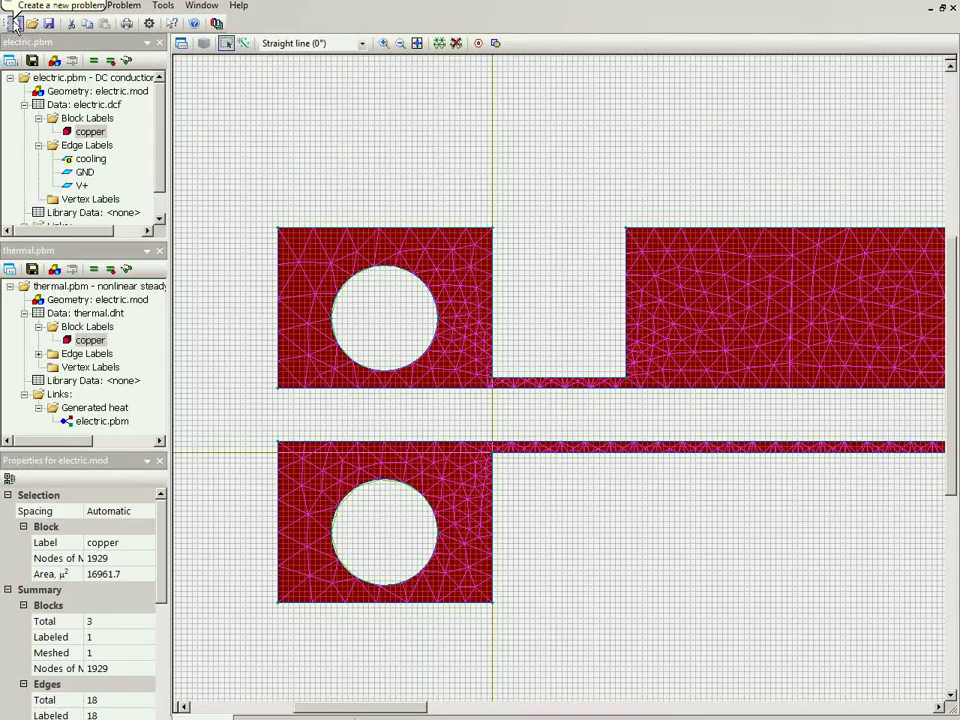
# Step: Start a new problem named 'stress'
pyautogui.click(15, 24)
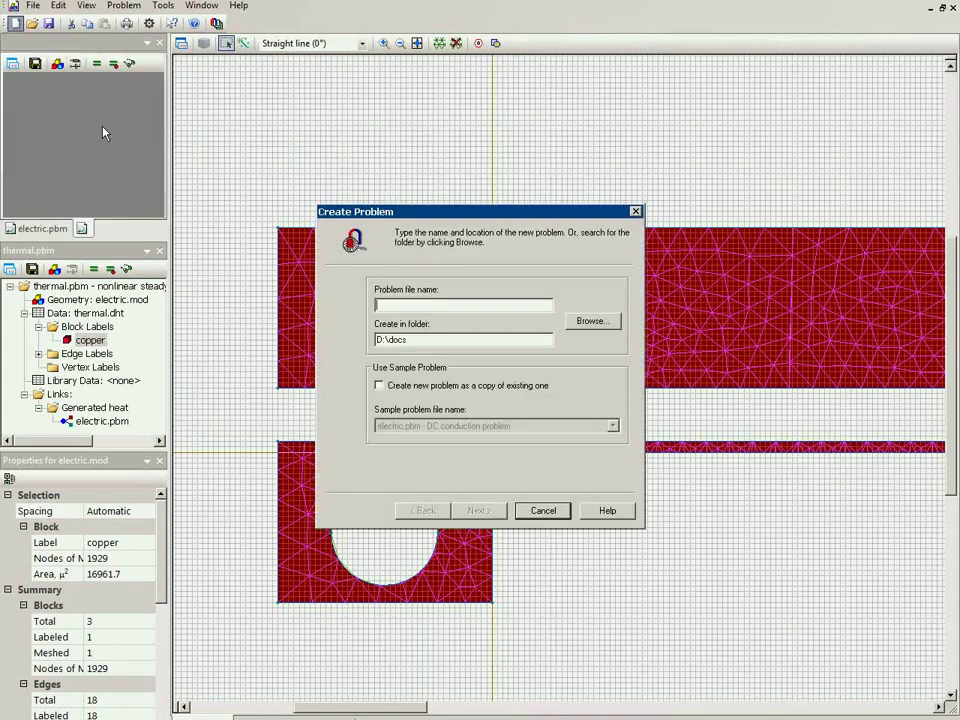
pyautogui.write('s')
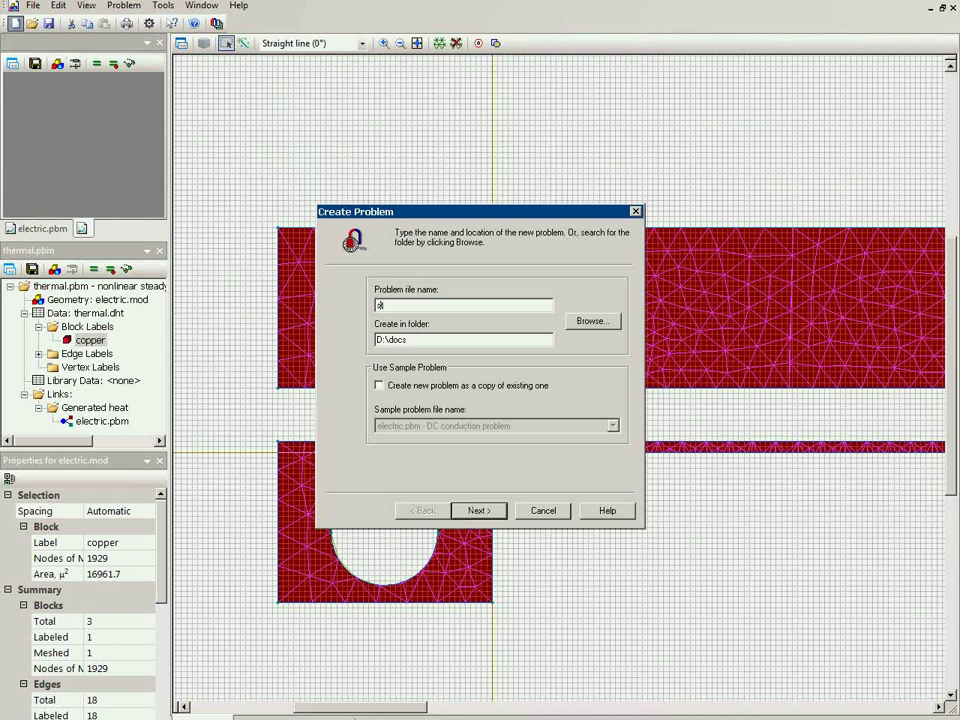
pyautogui.write('tress')
pyautogui.click(479, 510)
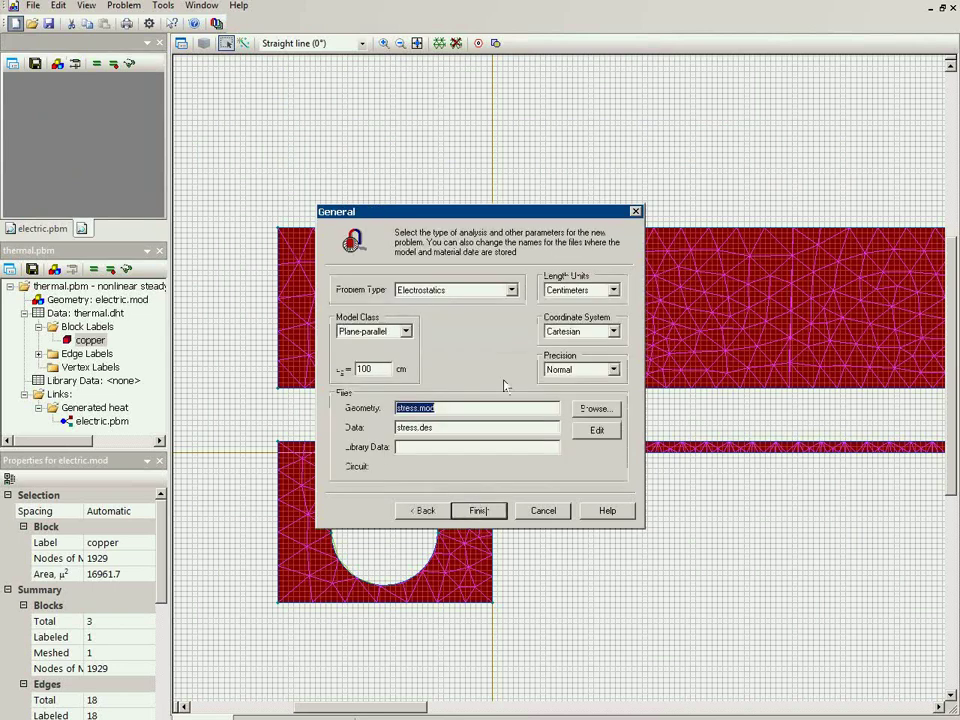
# Step: Choose Stress Analysis in microns with depth Lz 1, and select the geometry file name
pyautogui.click(507, 291)
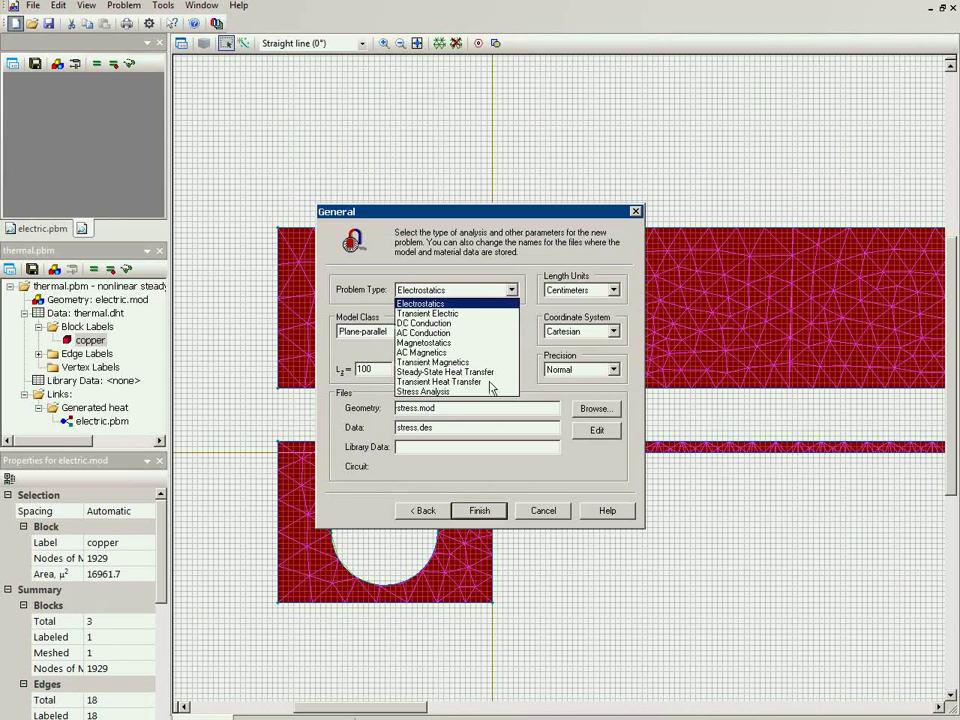
pyautogui.click(487, 396)
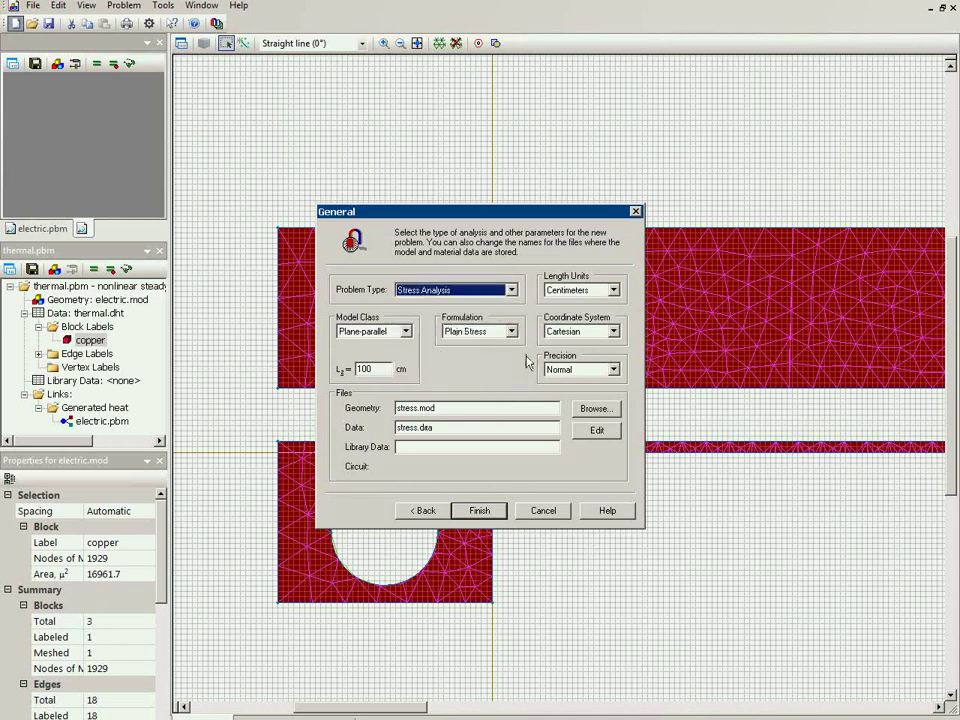
pyautogui.click(590, 293)
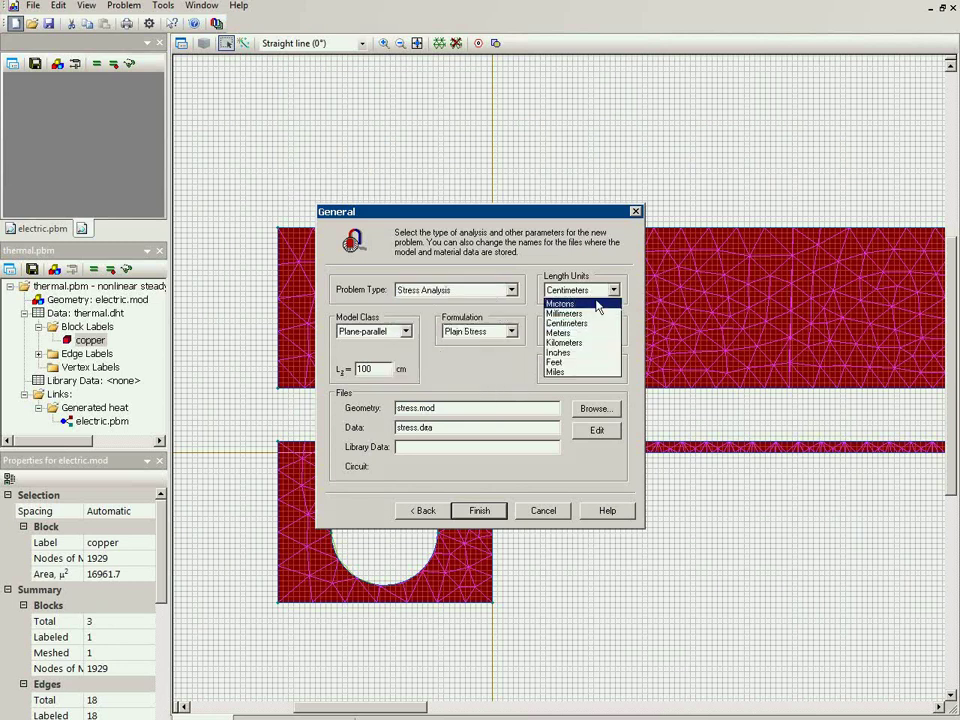
pyautogui.click(564, 303)
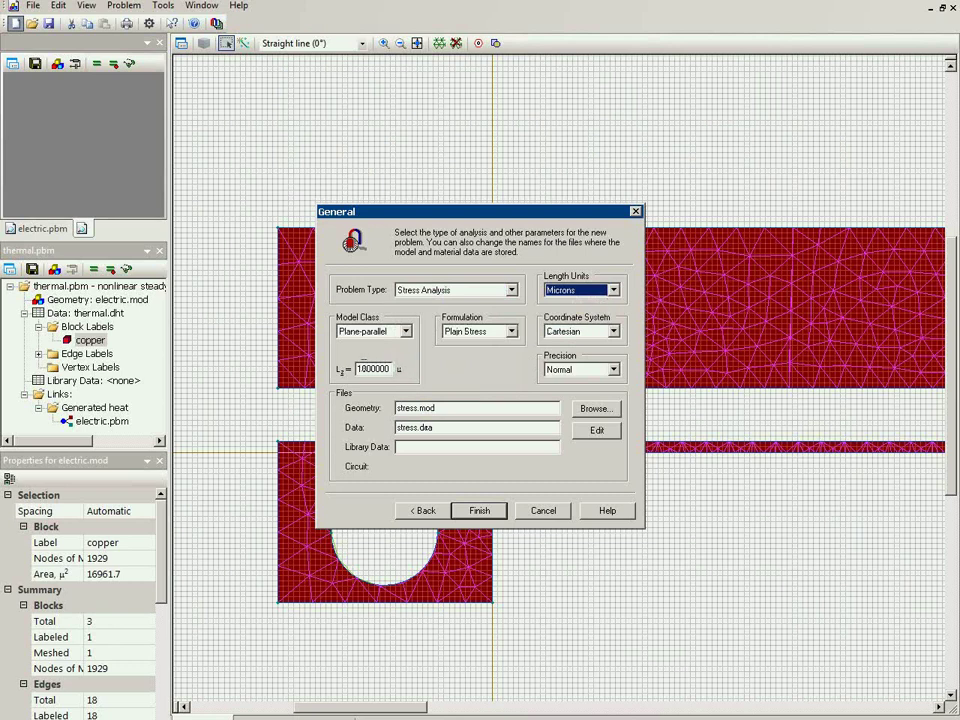
pyautogui.doubleClick(375, 366)
pyautogui.write('1')
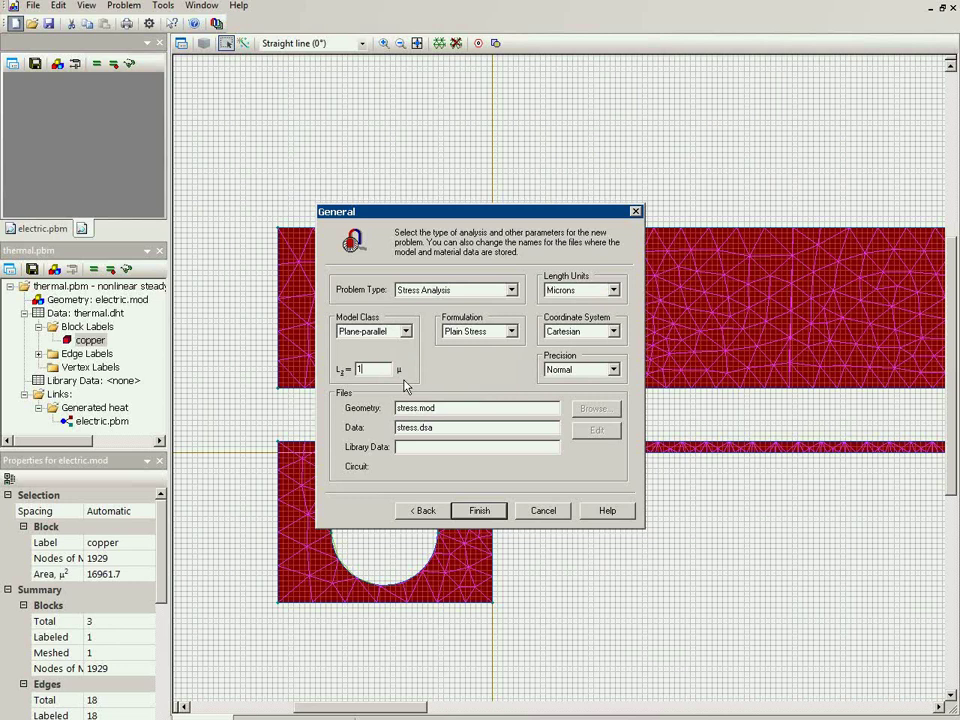
pyautogui.click(433, 406)
pyautogui.moveTo(443, 406); pyautogui.dragTo(397, 410)
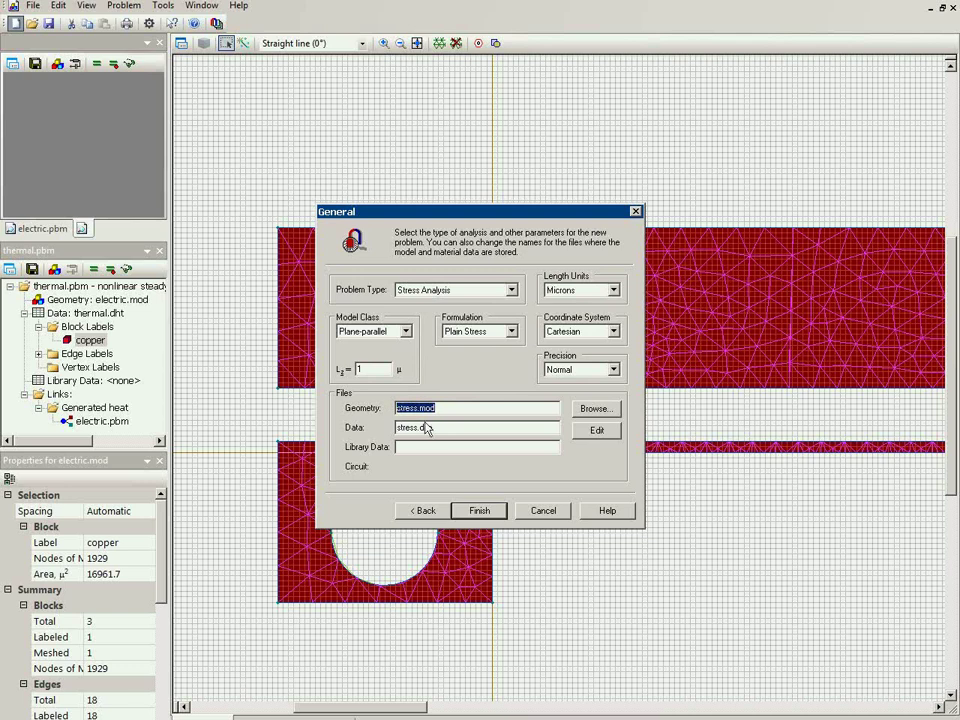
# Step: Use the existing electric.mod as the geometry file and finish creating the problem
pyautogui.click(594, 408)
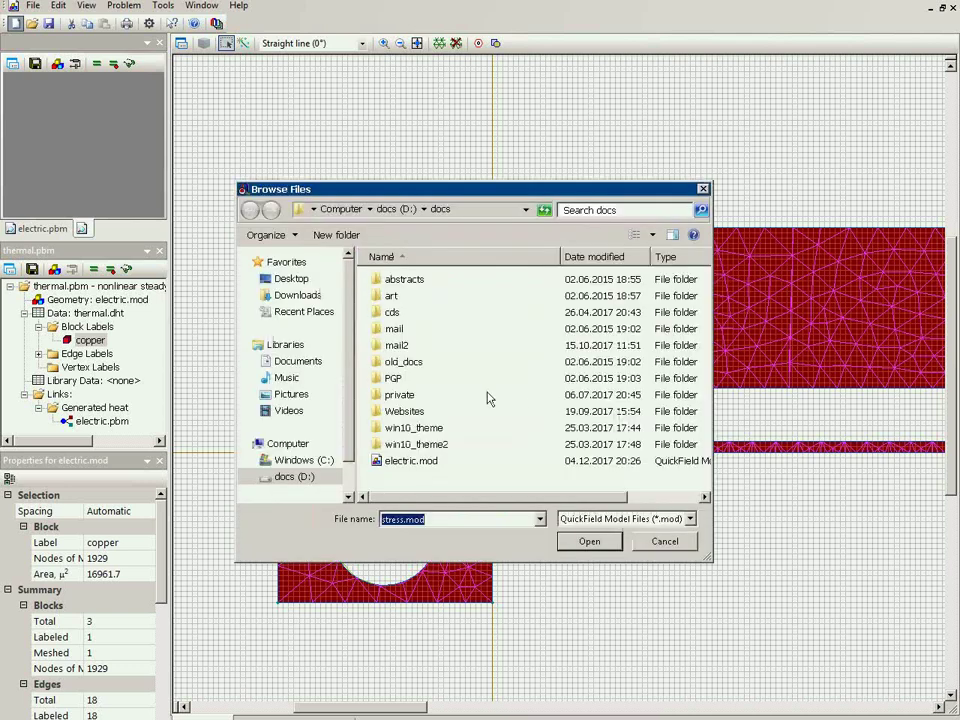
pyautogui.click(431, 462)
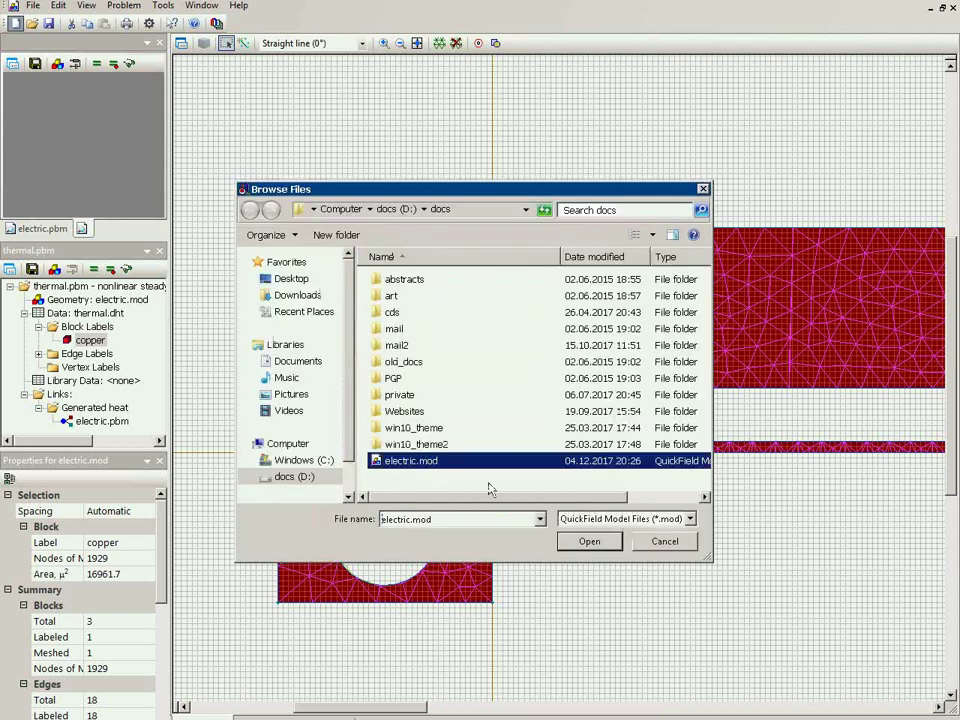
pyautogui.click(590, 541)
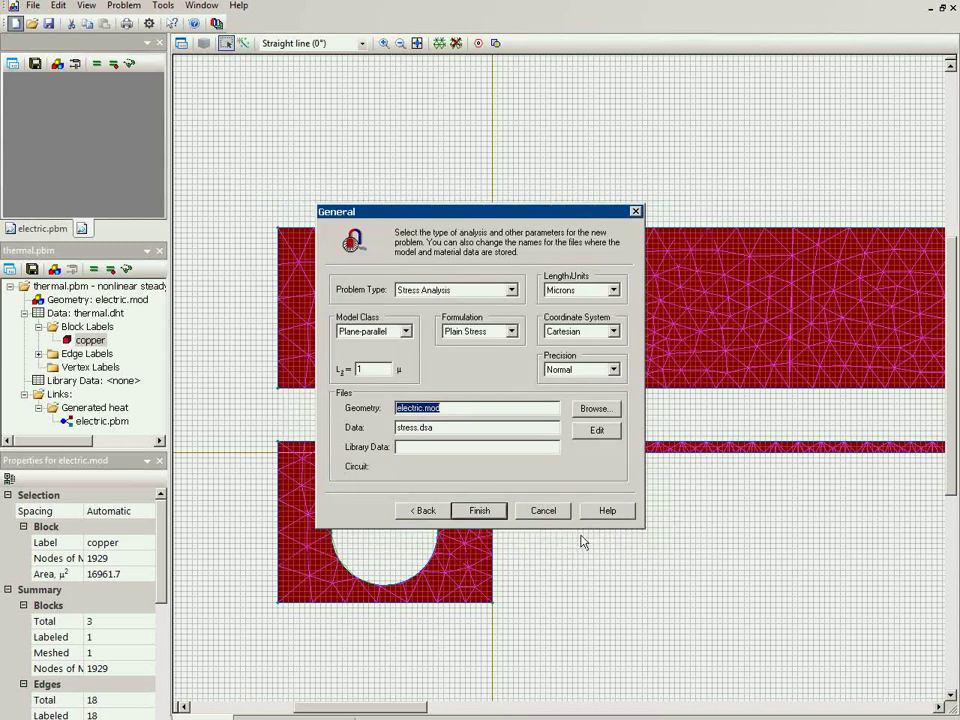
pyautogui.click(481, 511)
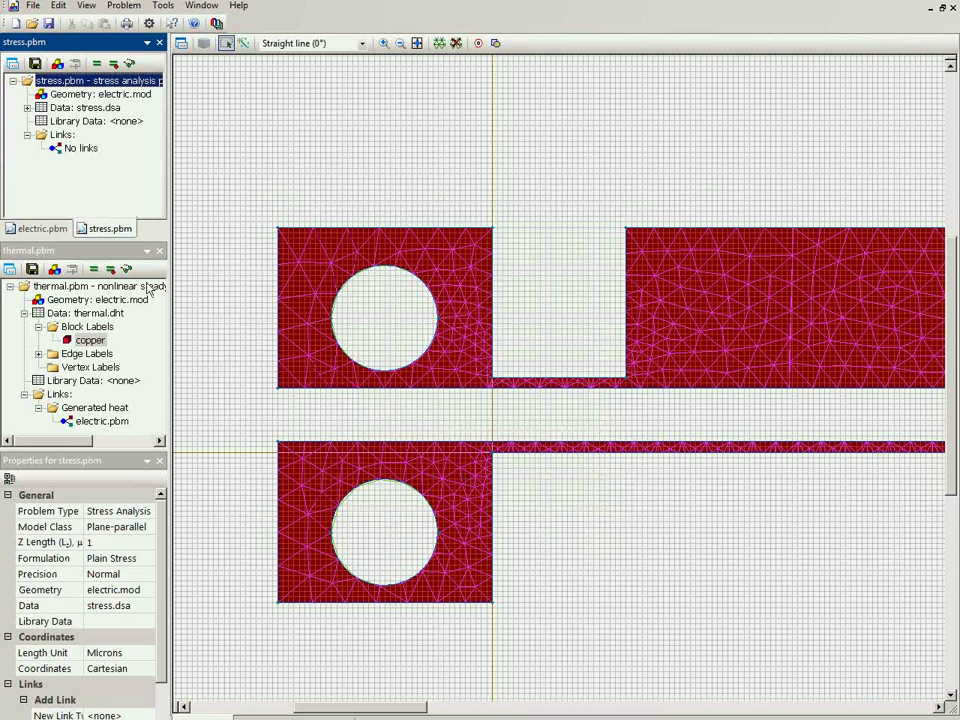
# Step: Dock the stress.pbm tree below thermal.pbm and select each problem's root item
pyautogui.moveTo(113, 233); pyautogui.dragTo(82, 368)
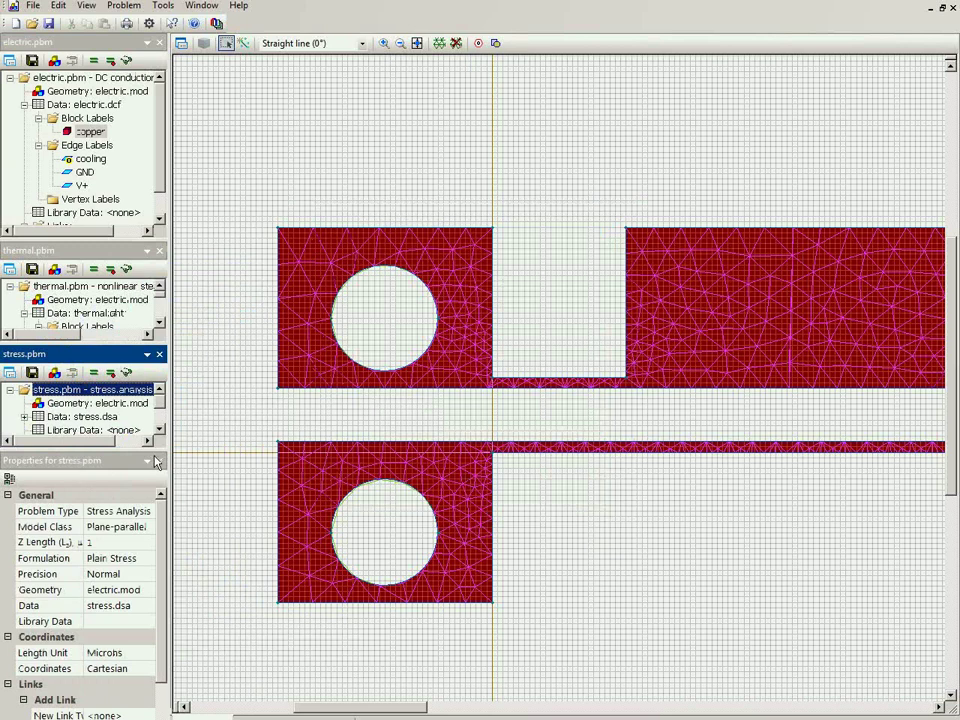
pyautogui.moveTo(100, 388); pyautogui.dragTo(92, 278)
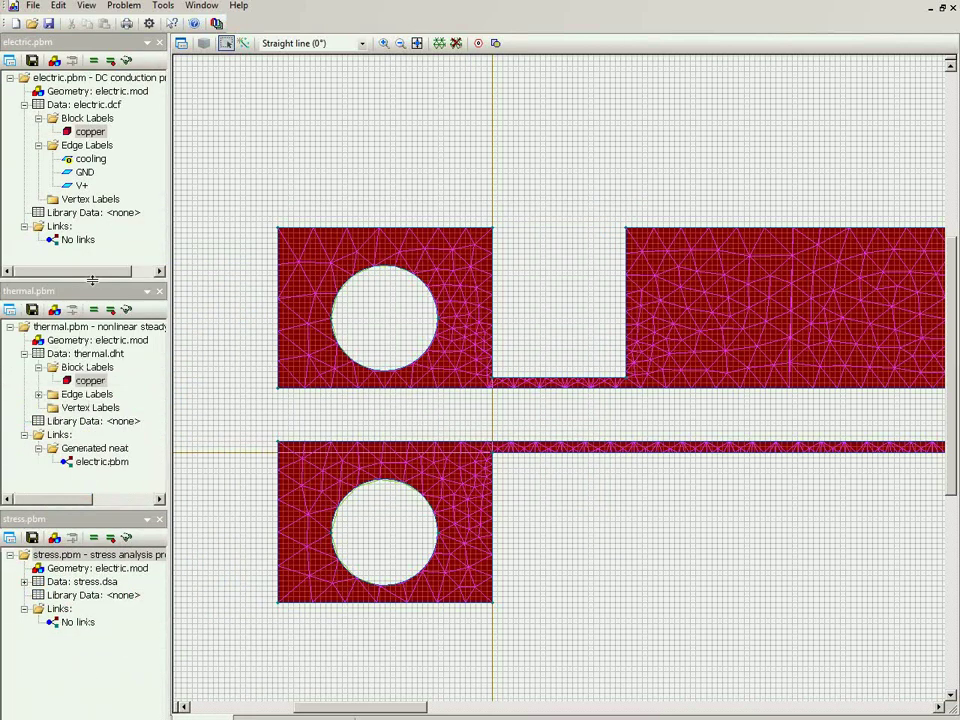
pyautogui.click(79, 79)
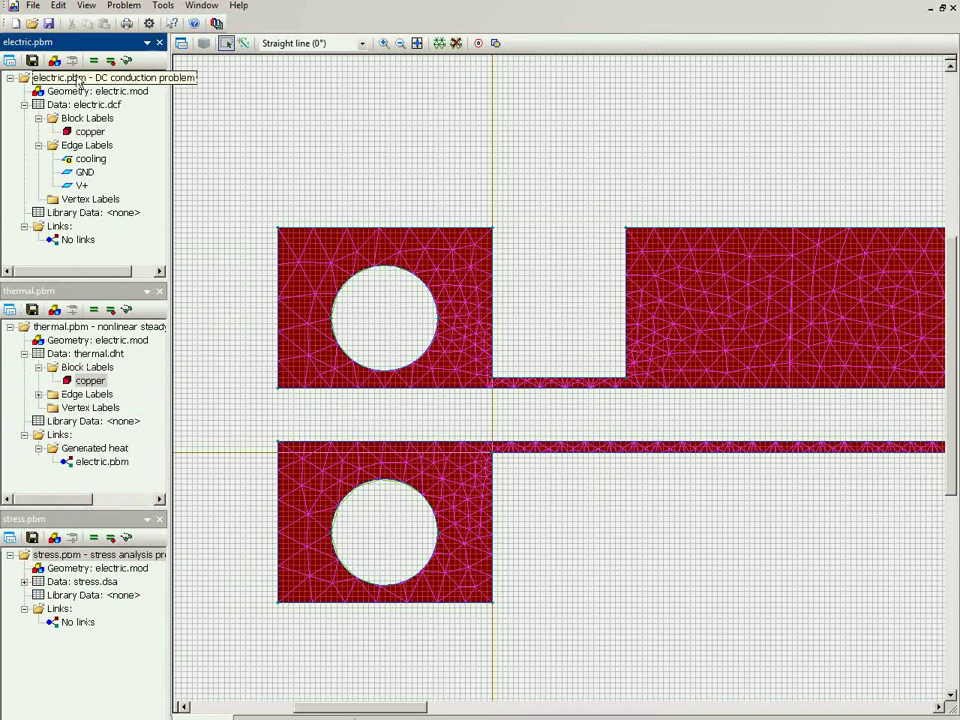
pyautogui.click(97, 327)
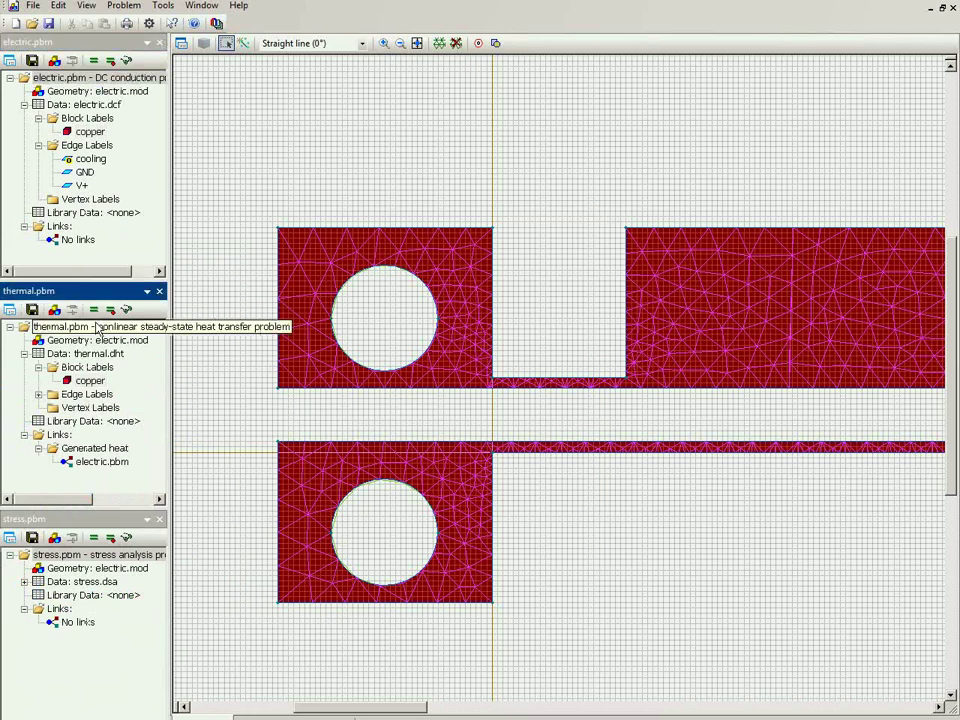
pyautogui.click(96, 563)
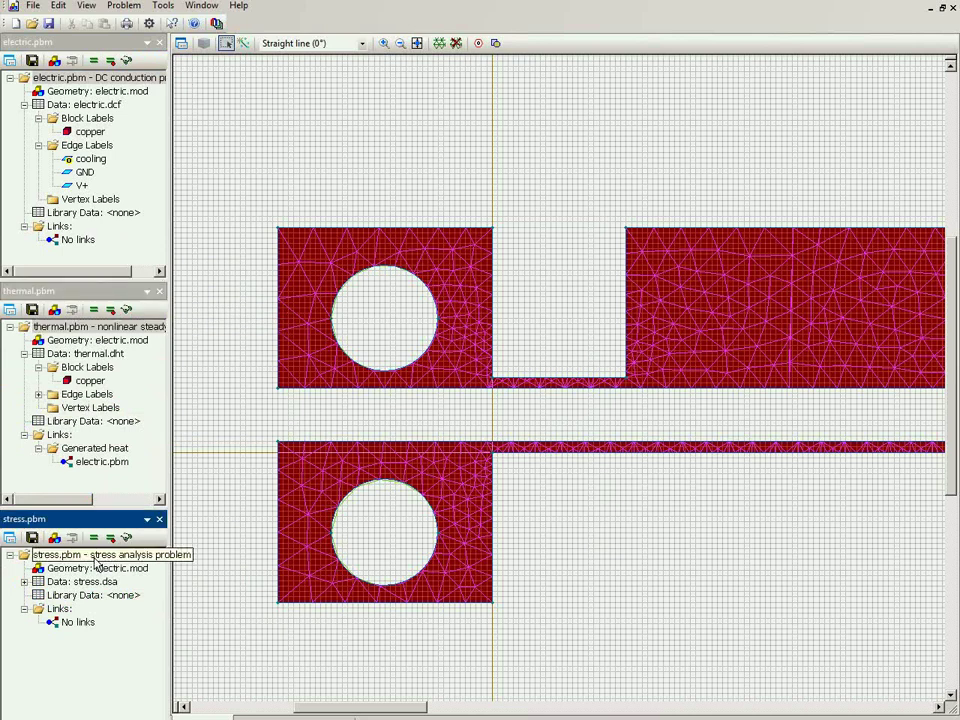
# Step: Expand stress.dsa's block and edge labels, then select copper and cooling
pyautogui.click(25, 582)
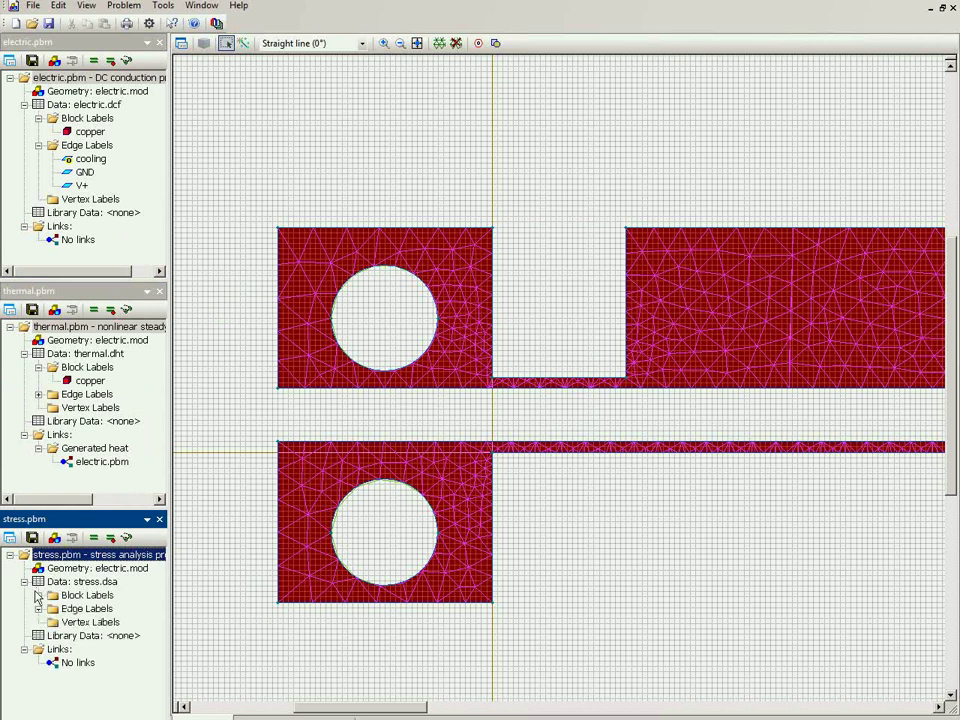
pyautogui.click(38, 595)
pyautogui.click(38, 622)
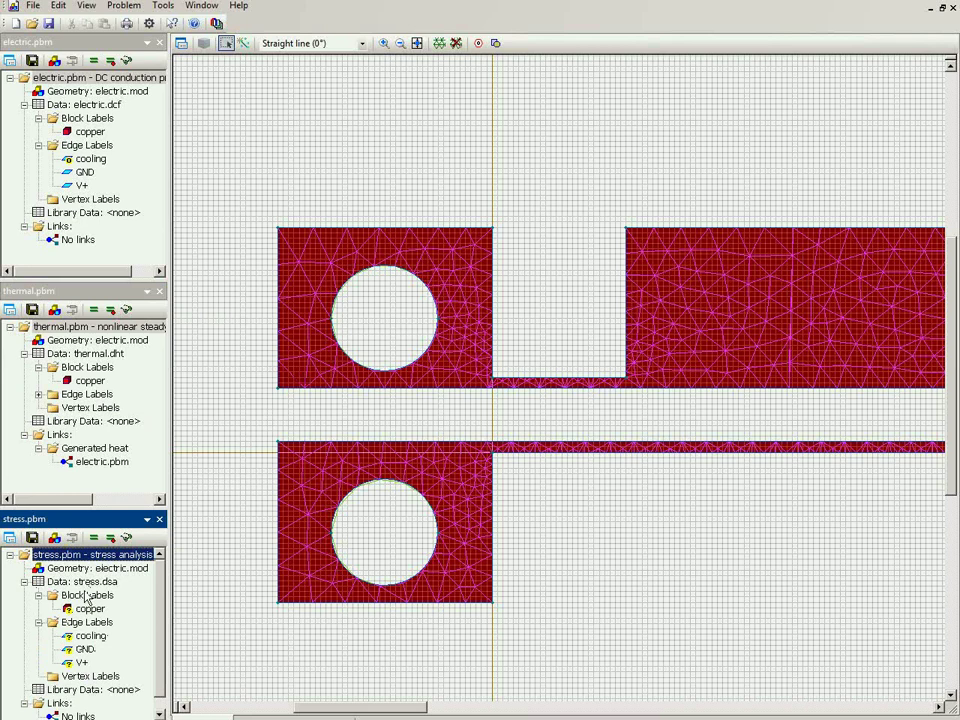
pyautogui.click(88, 609)
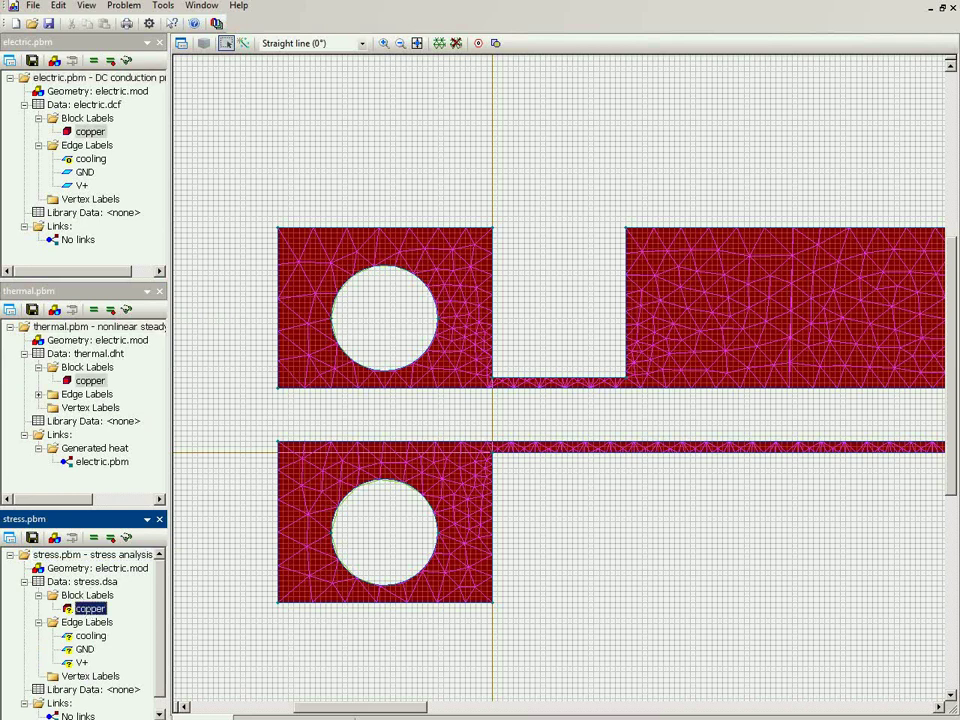
pyautogui.click(88, 636)
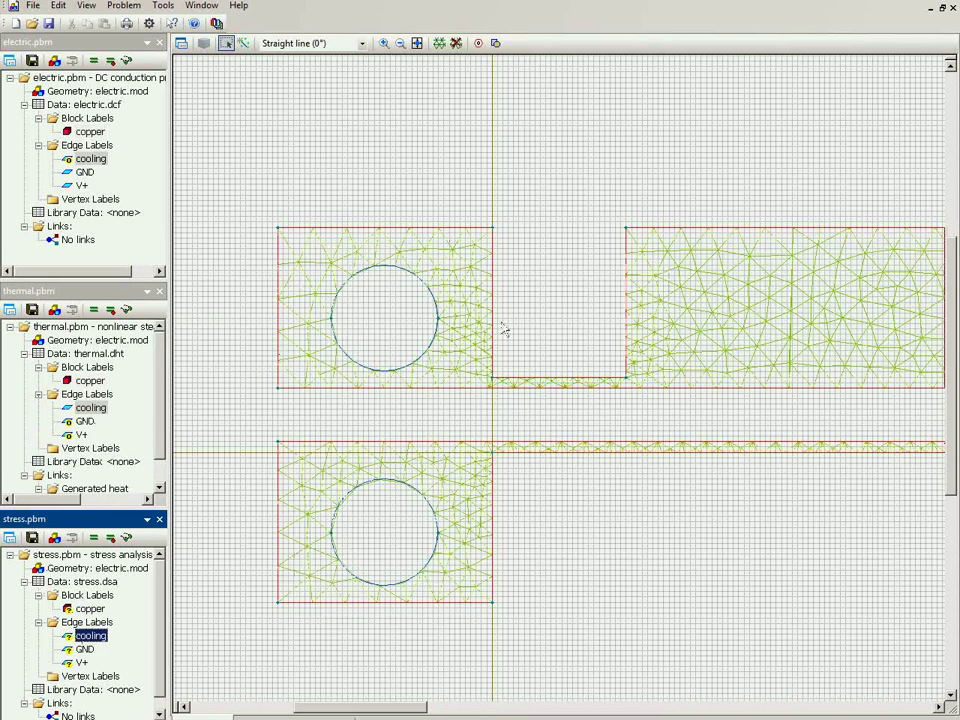
pyautogui.doubleClick(88, 637)
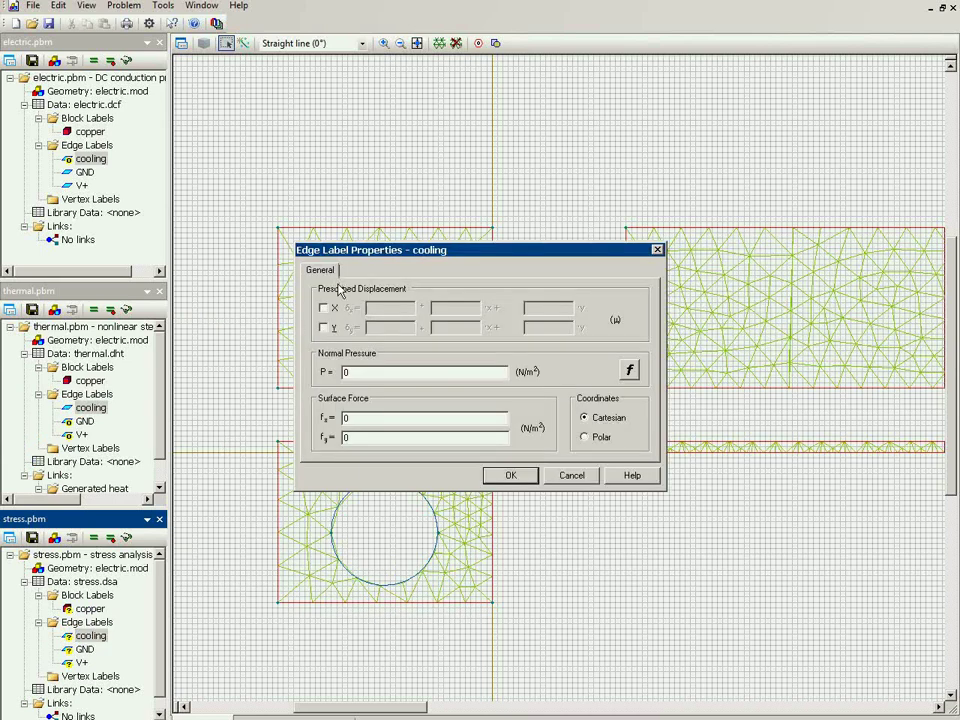
pyautogui.click(513, 477)
pyautogui.click(90, 636)
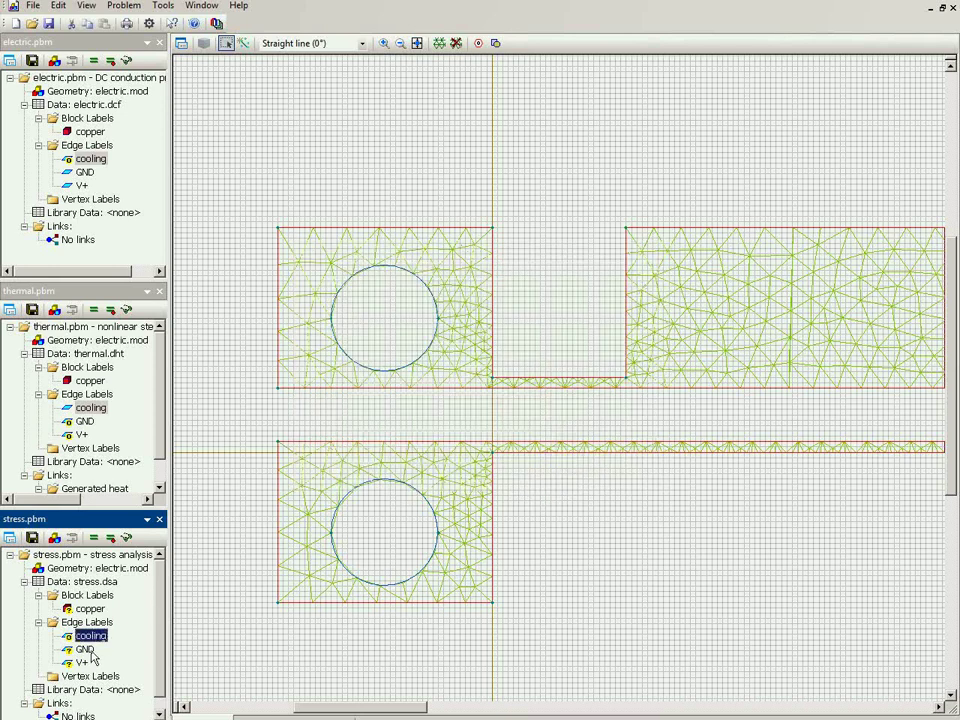
# Step: Fix the GND edge's X and Y displacements at zero
pyautogui.click(91, 650)
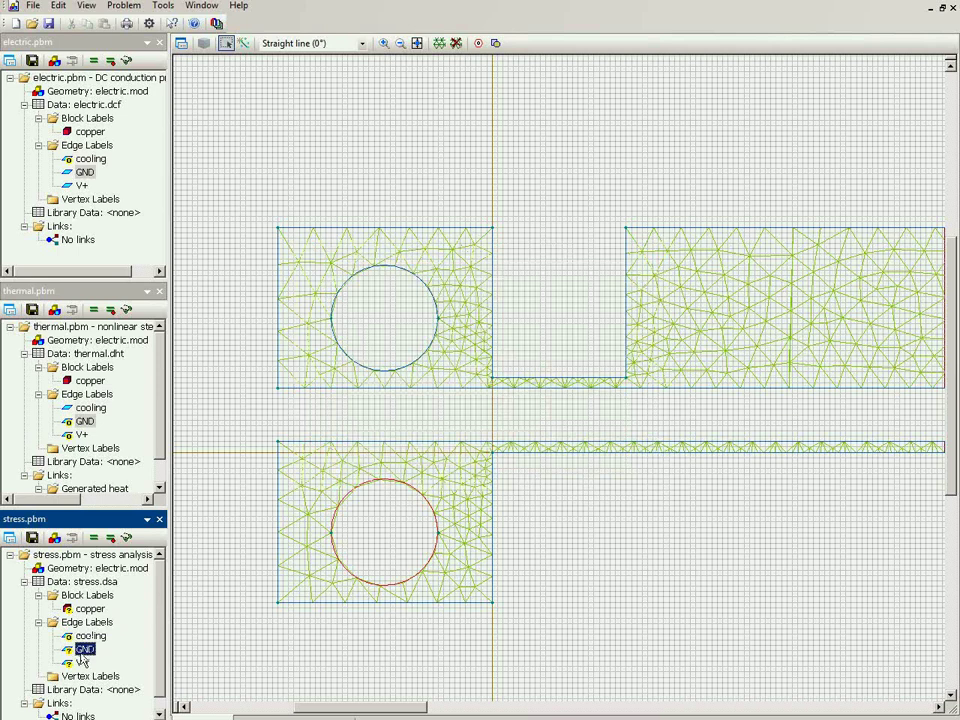
pyautogui.click(81, 663)
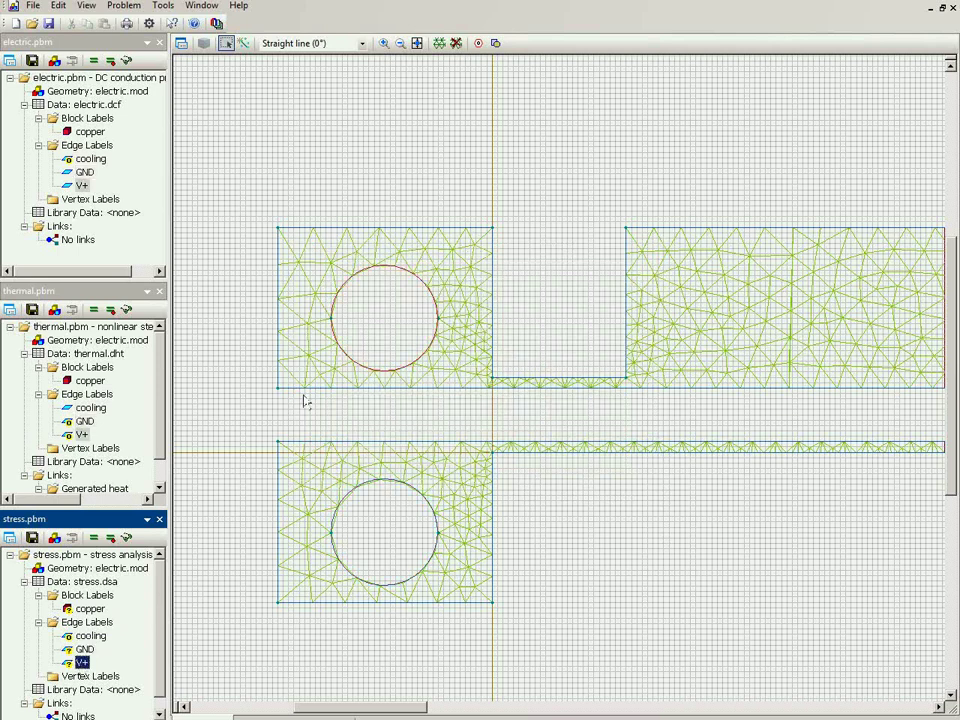
pyautogui.click(85, 650)
pyautogui.doubleClick(85, 650)
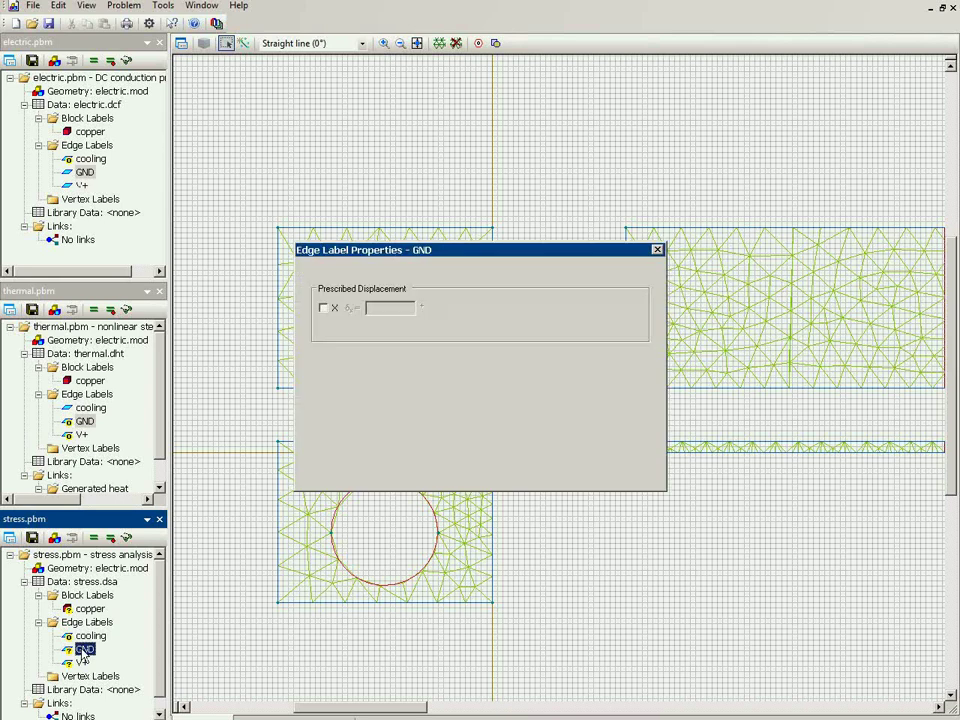
pyautogui.click(323, 327)
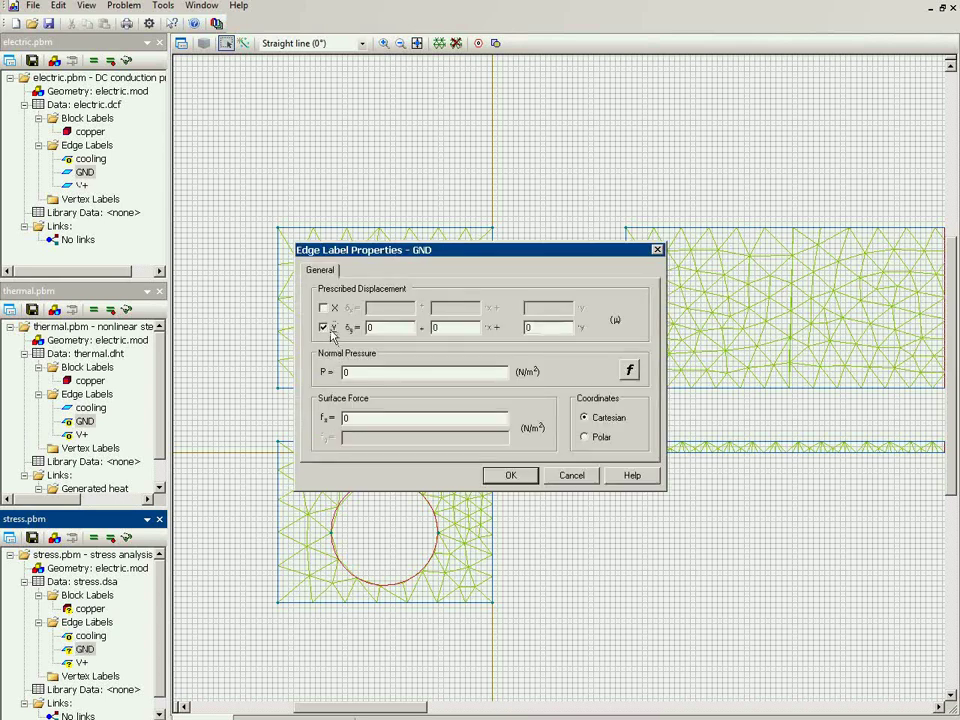
pyautogui.click(323, 307)
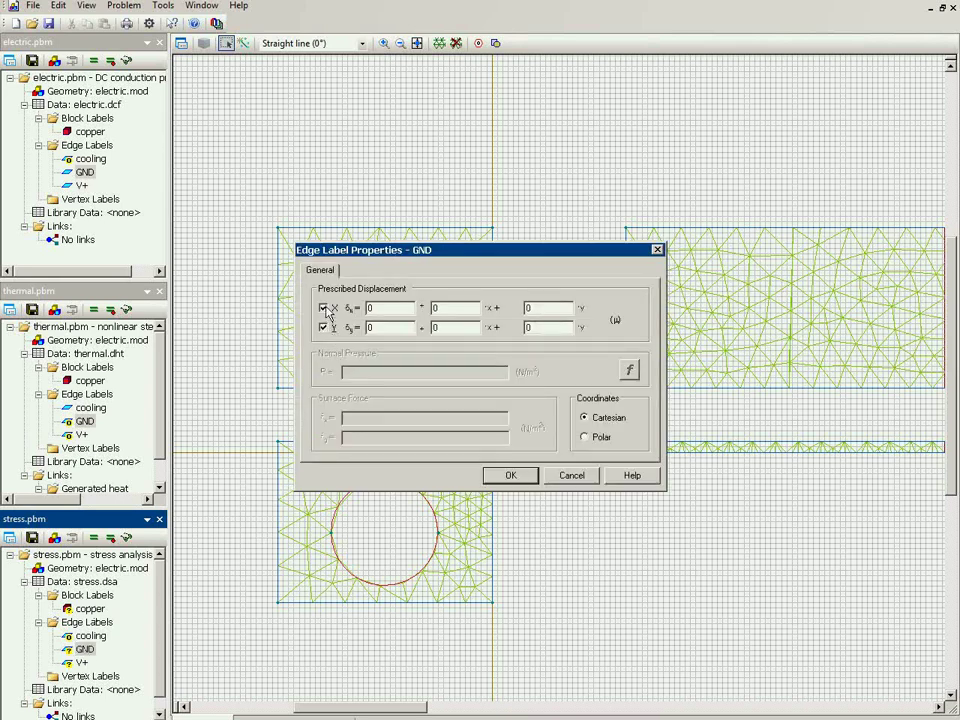
pyautogui.click(512, 478)
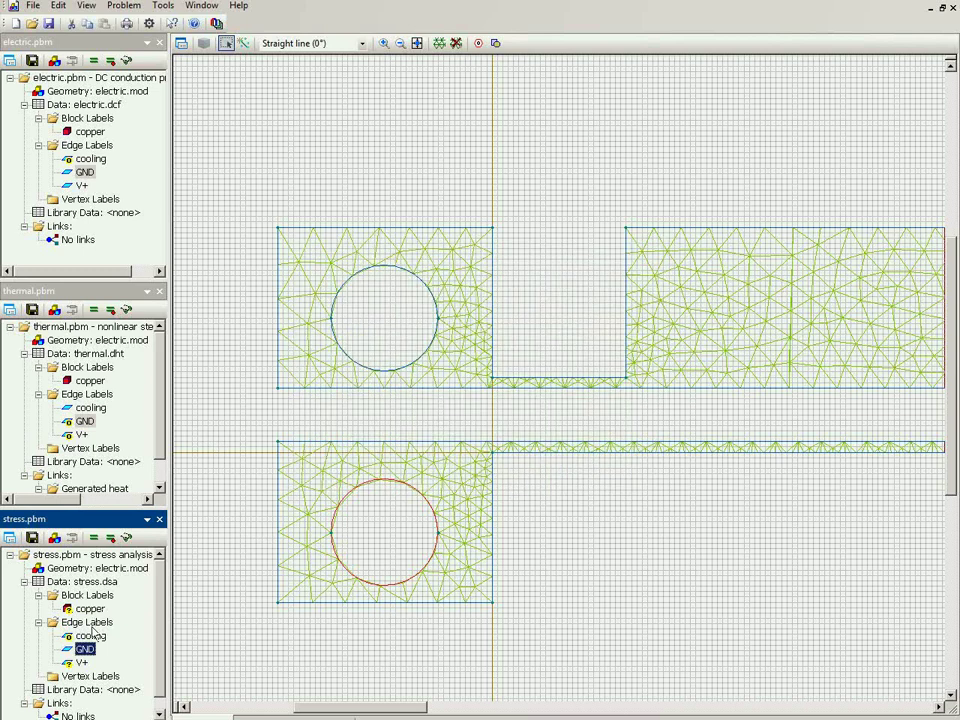
# Step: Fix the V+ edge's vertical displacement at zero
pyautogui.click(83, 662)
pyautogui.doubleClick(84, 662)
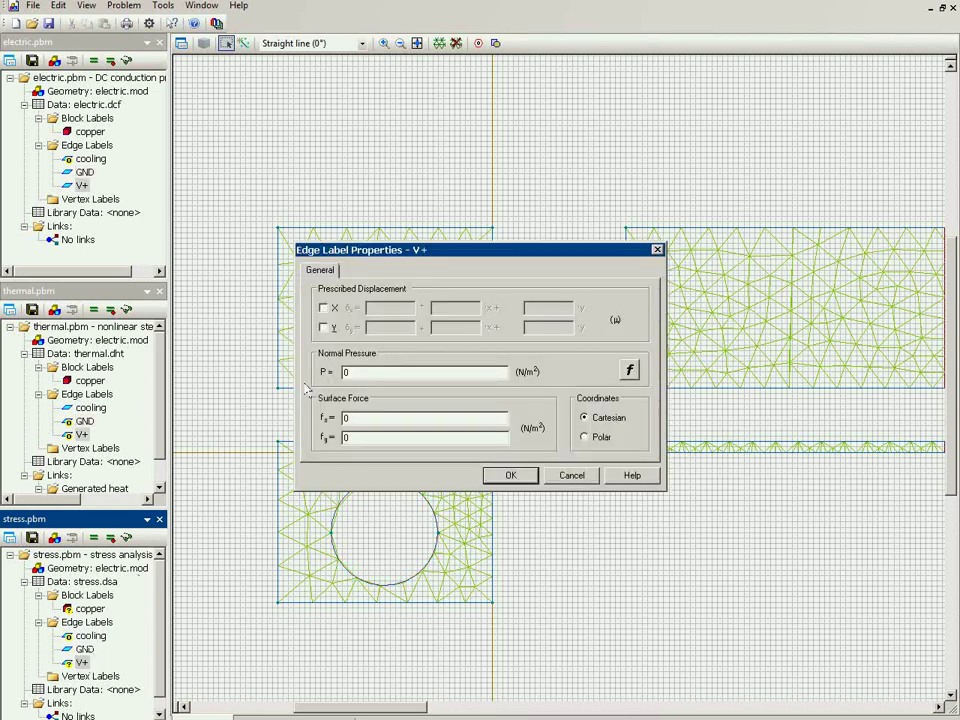
pyautogui.click(324, 327)
pyautogui.click(323, 308)
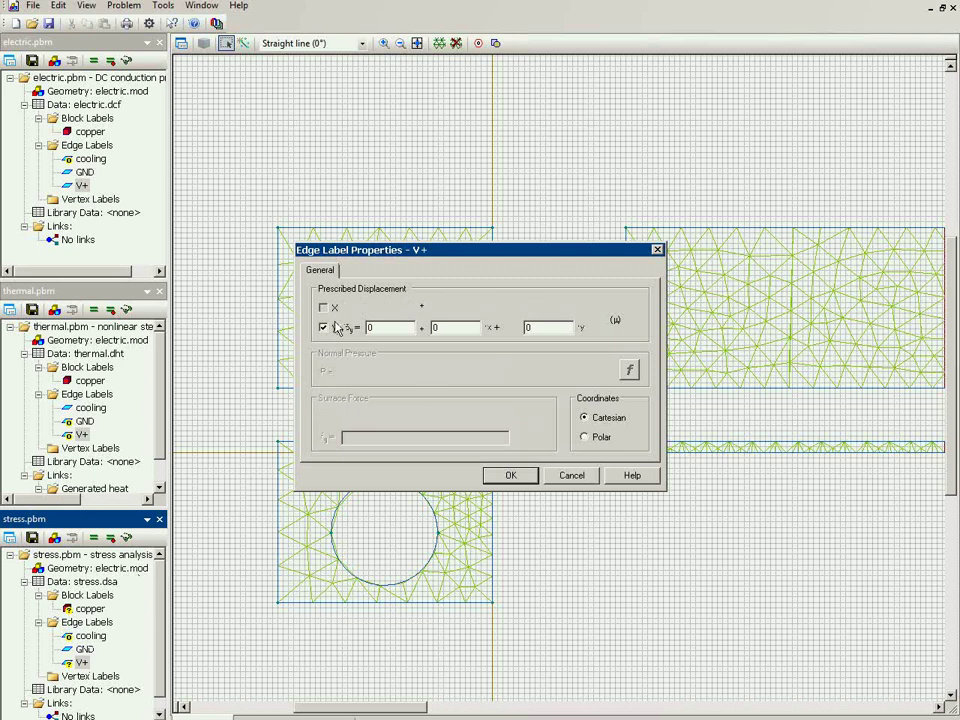
pyautogui.click(513, 479)
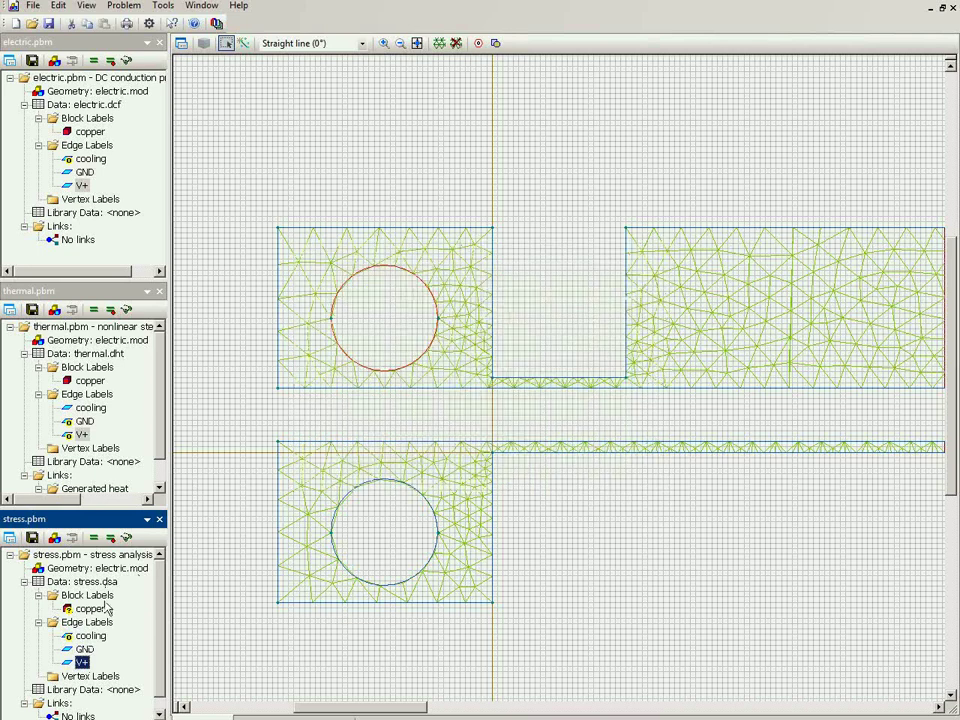
pyautogui.doubleClick(94, 608)
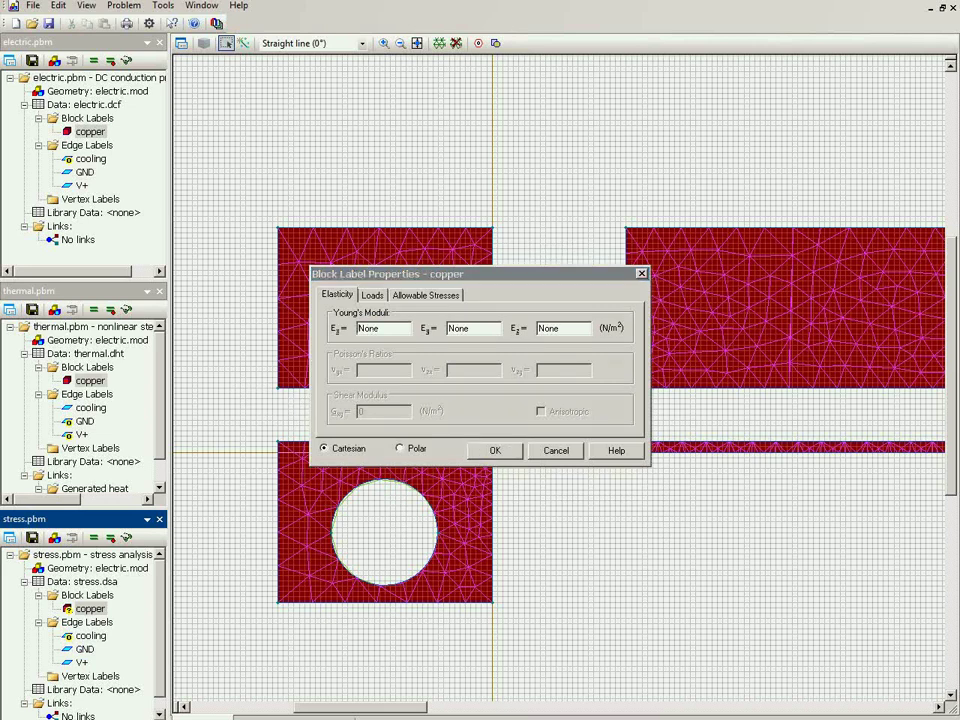
# Step: Set the copper block's Young's modulus to 140e9 N/m² and Poisson's ratio to 0.4
pyautogui.doubleClick(368, 328)
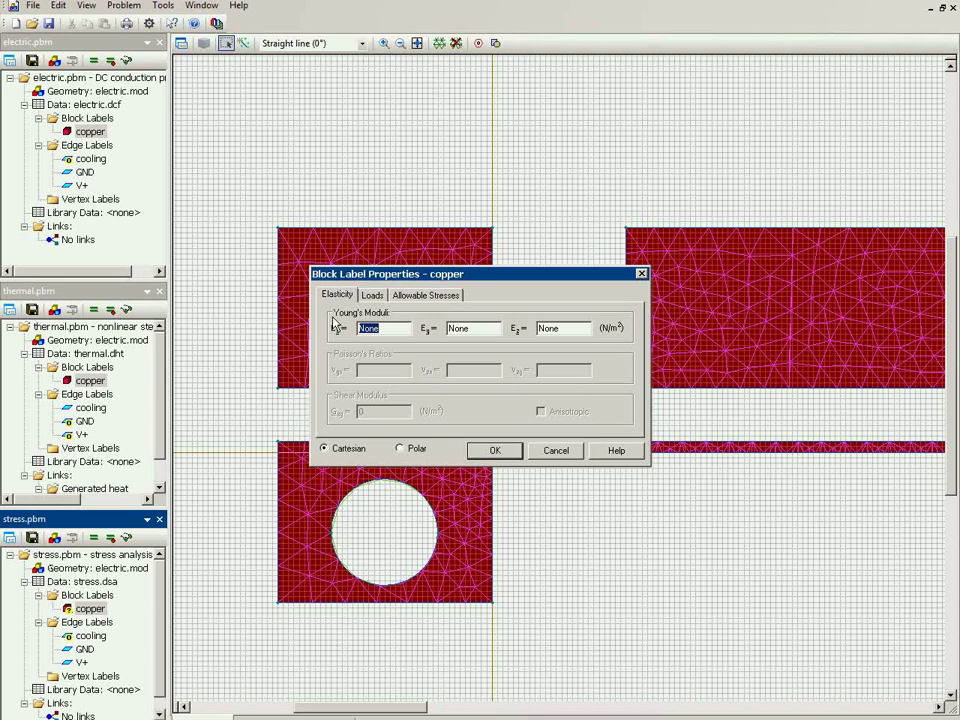
pyautogui.write('1')
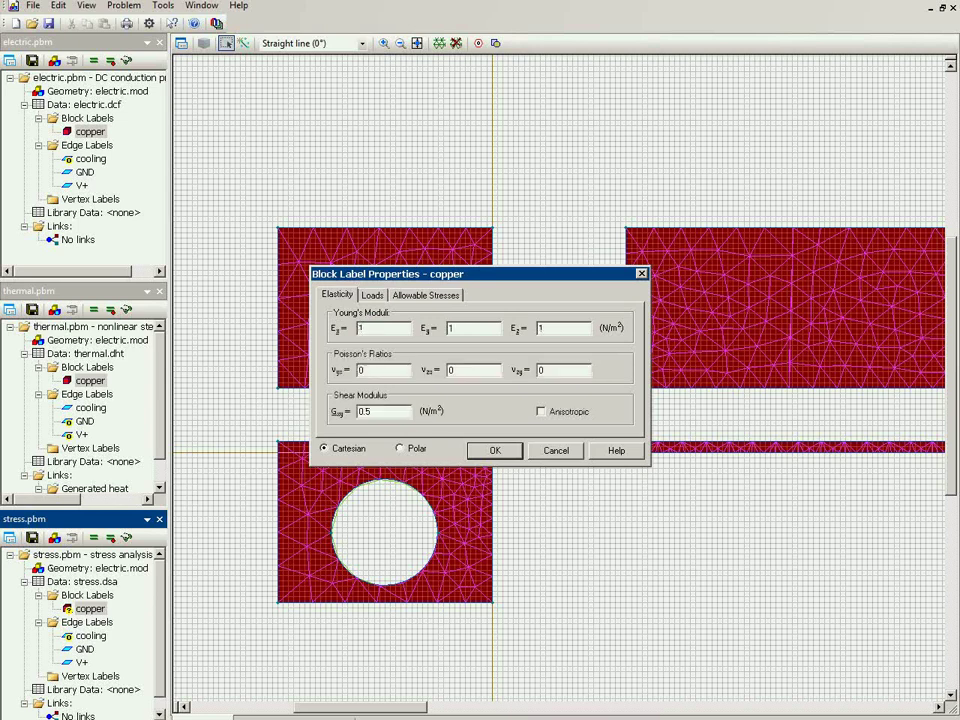
pyautogui.write('40e9')
pyautogui.click(368, 369)
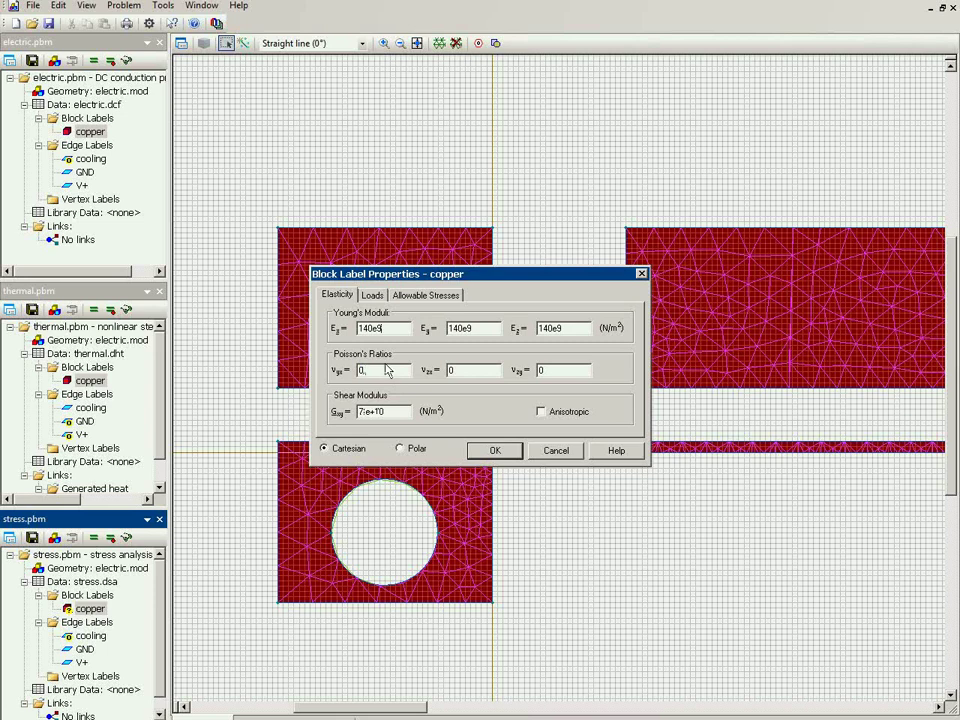
pyautogui.write('.4')
pyautogui.click(379, 297)
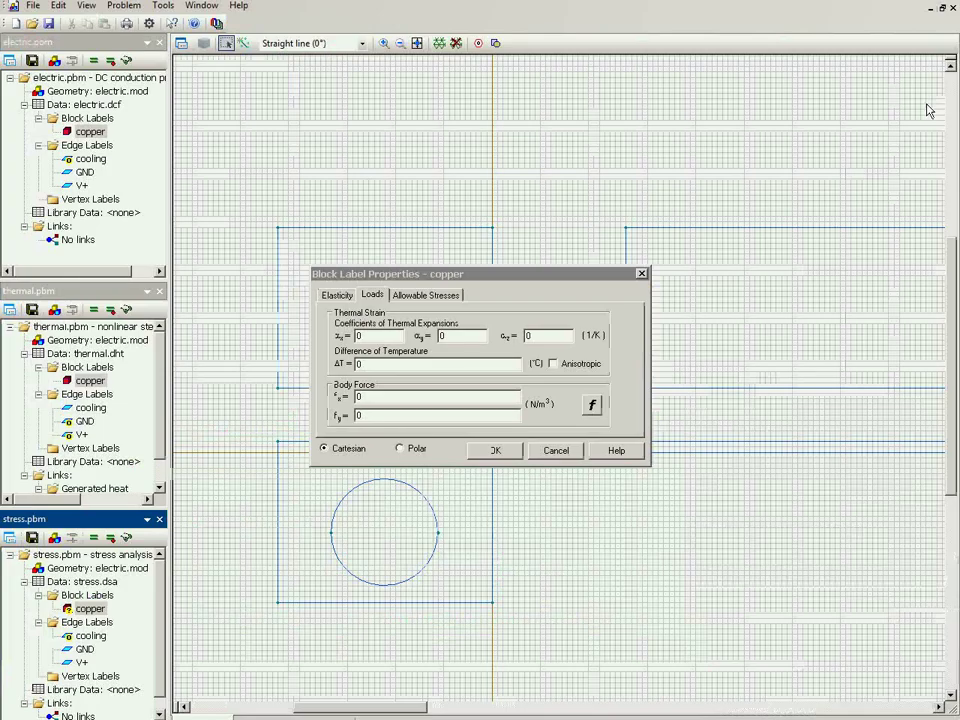
# Step: Enter a thermal expansion coefficient of 2.9e-6 1/K for copper and accept
pyautogui.click(366, 364)
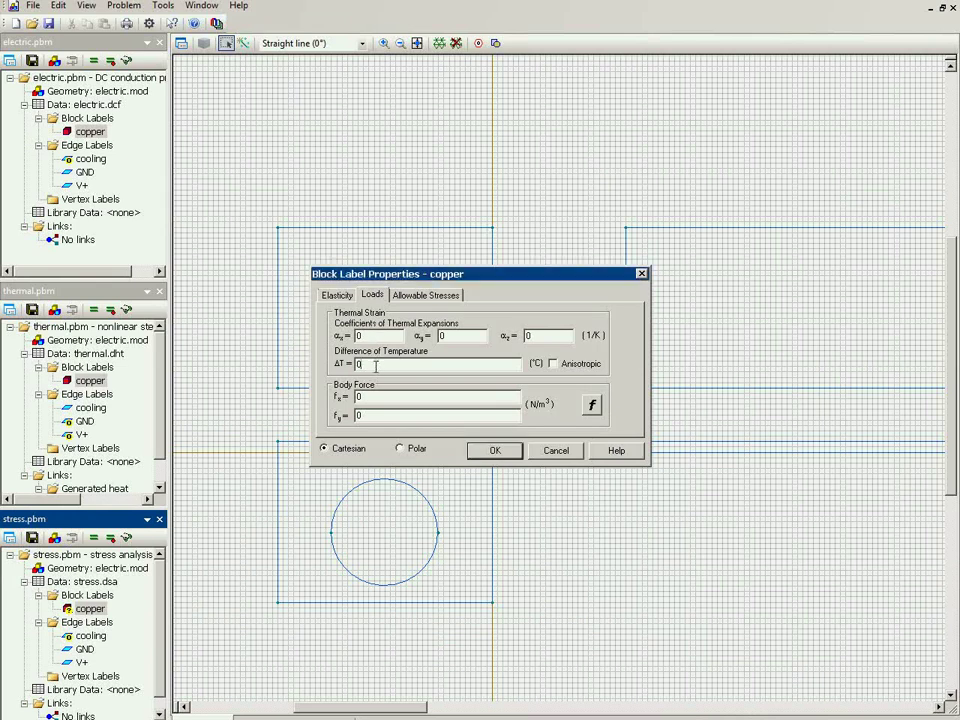
pyautogui.write('2.9')
pyautogui.write('e-5')
pyautogui.click(491, 452)
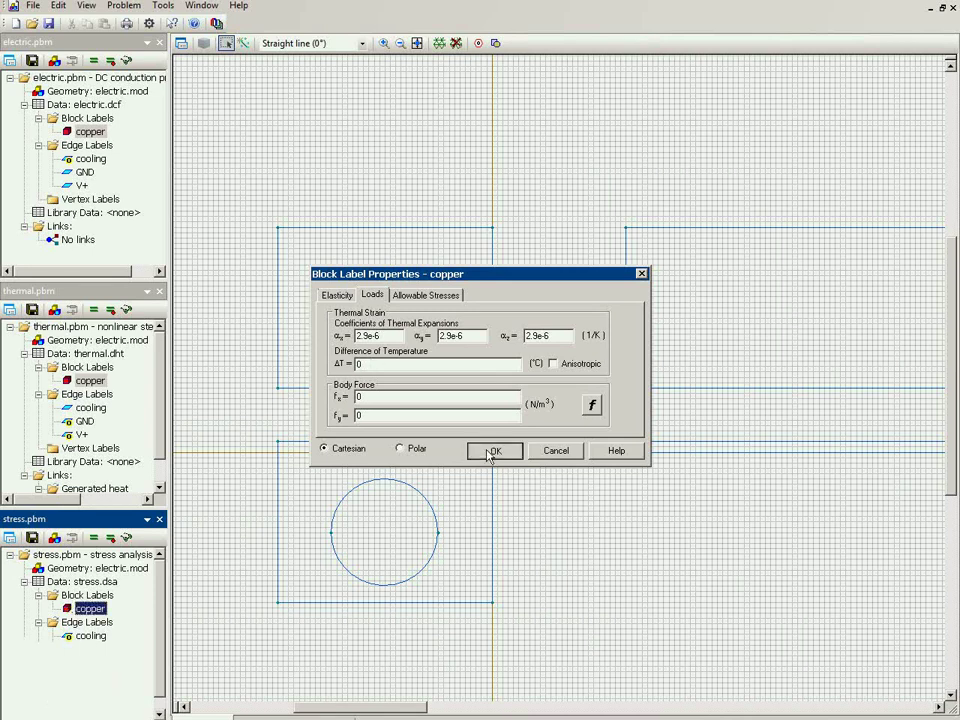
# Step: Solve stress.pbm, saving its modified files, and view the von Mises results
pyautogui.click(90, 557)
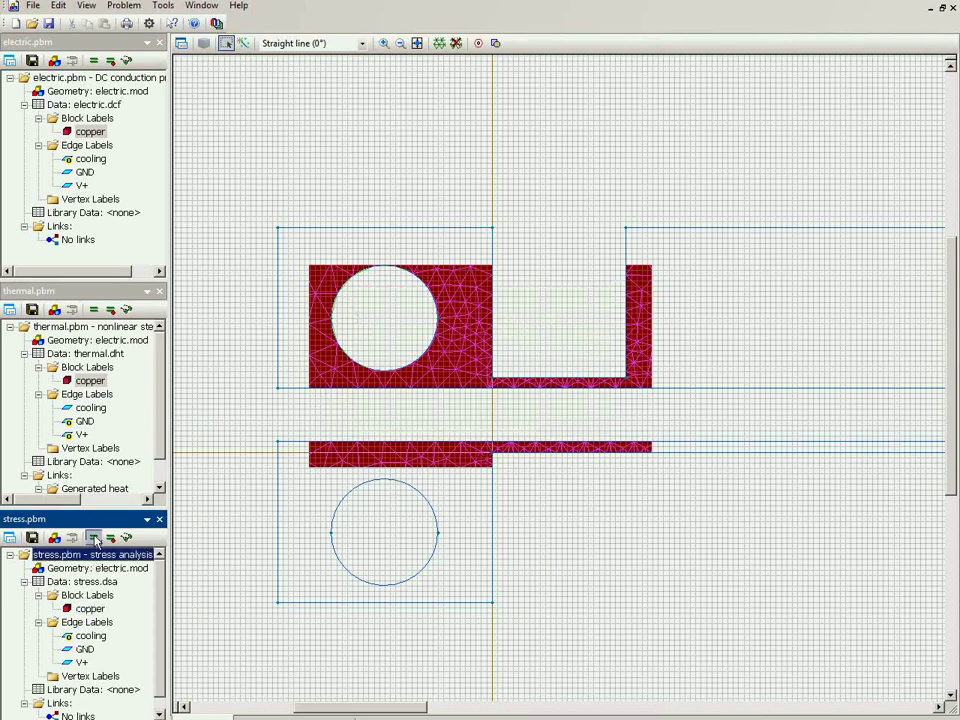
pyautogui.click(93, 538)
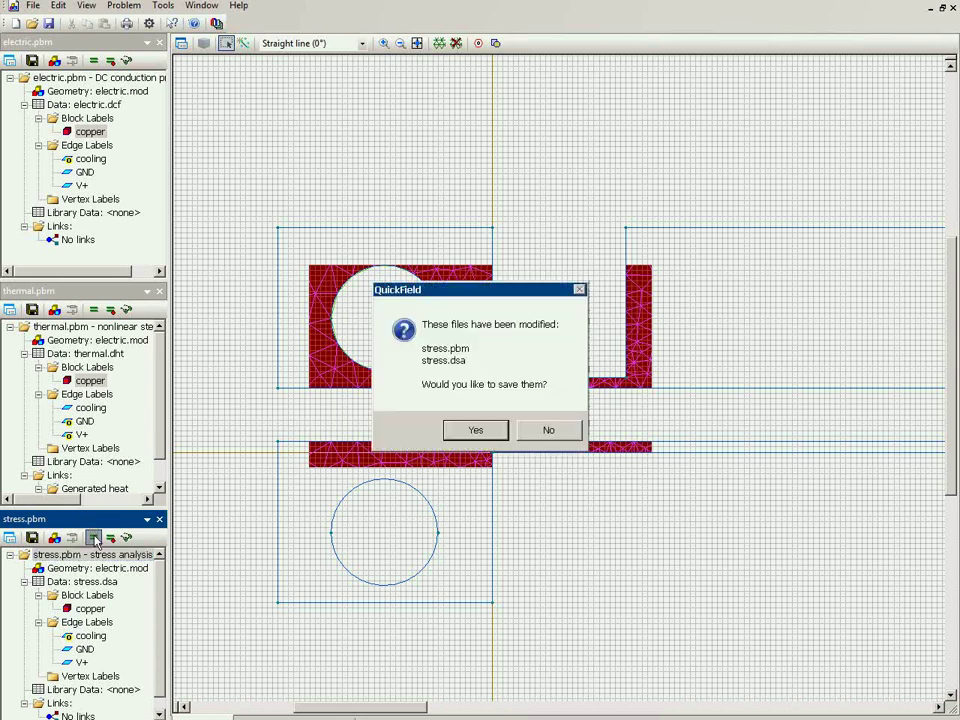
pyautogui.press('Return')
pyautogui.press('Return')
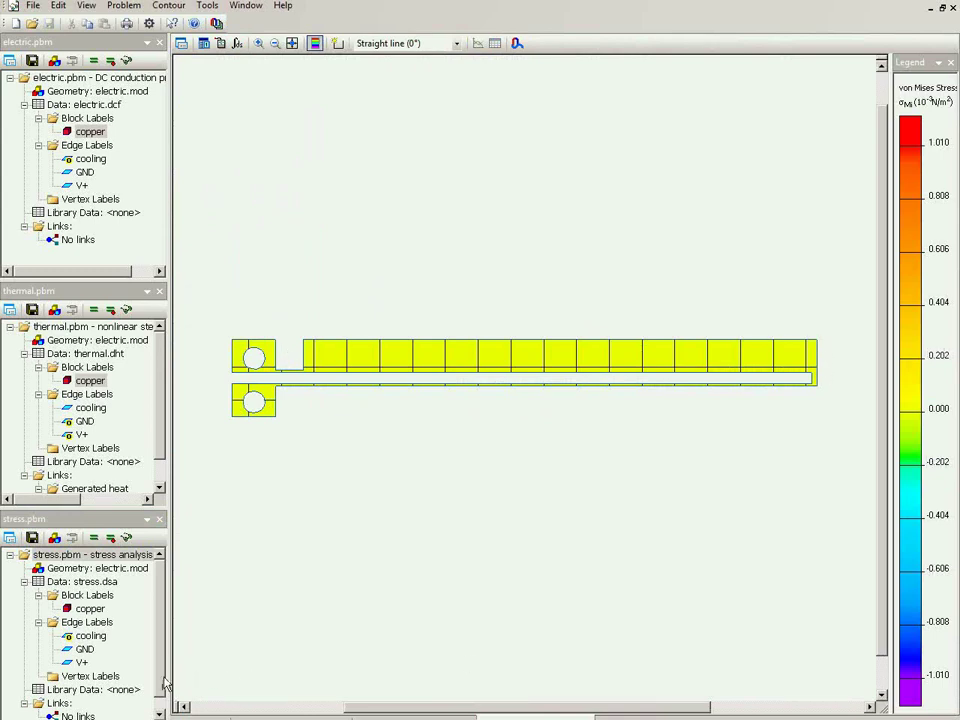
pyautogui.click(159, 713)
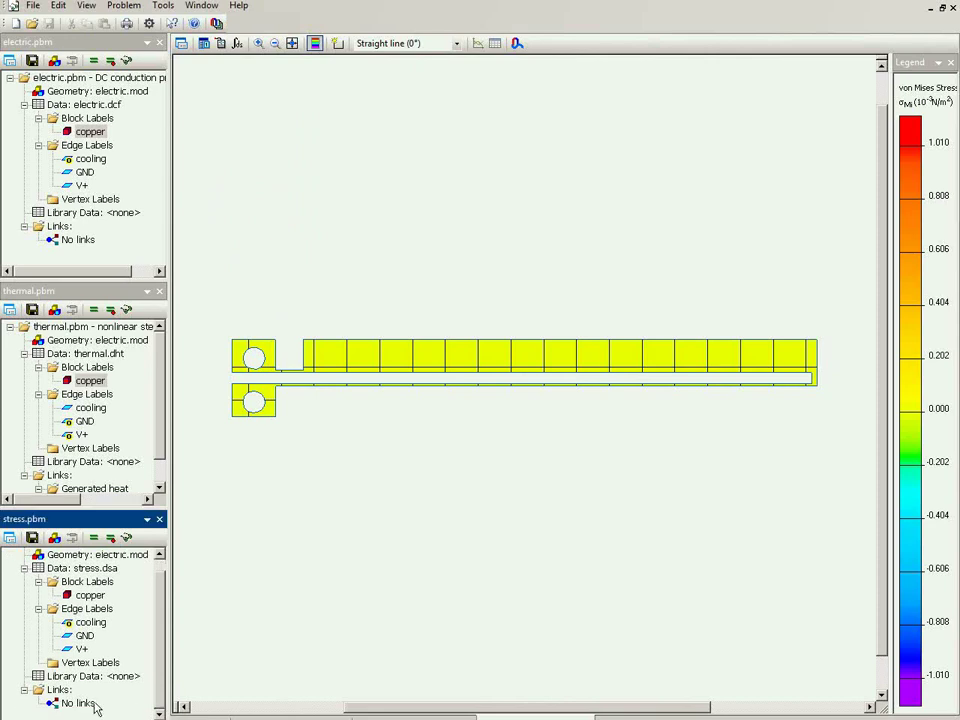
# Step: Add a Temperature field link from thermal.pbm, accepting invalidation of the old solution
pyautogui.click(12, 541)
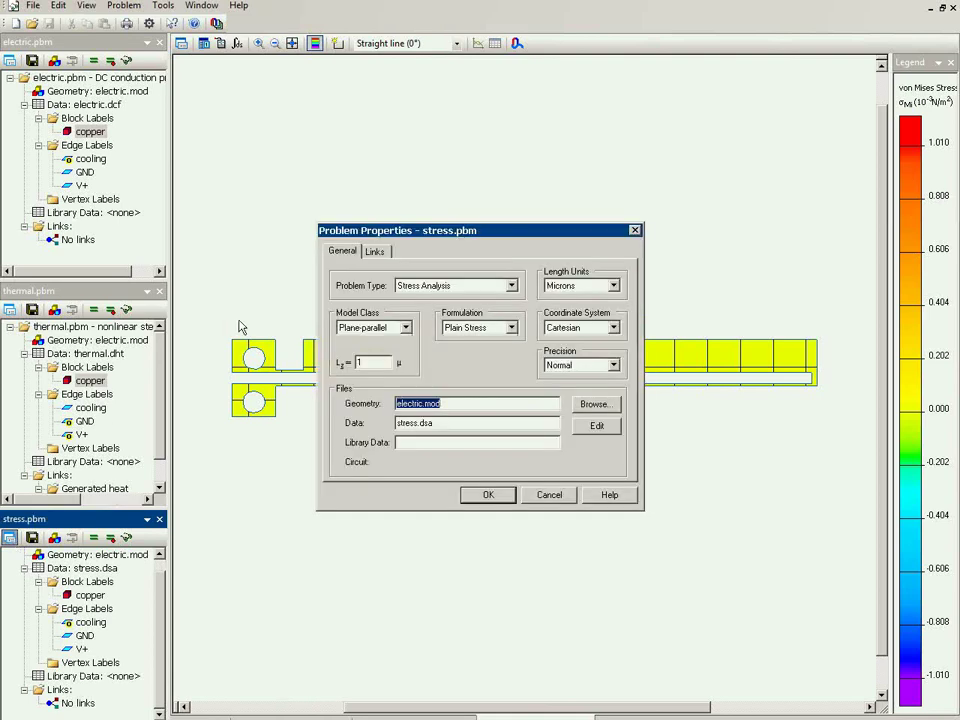
pyautogui.click(384, 254)
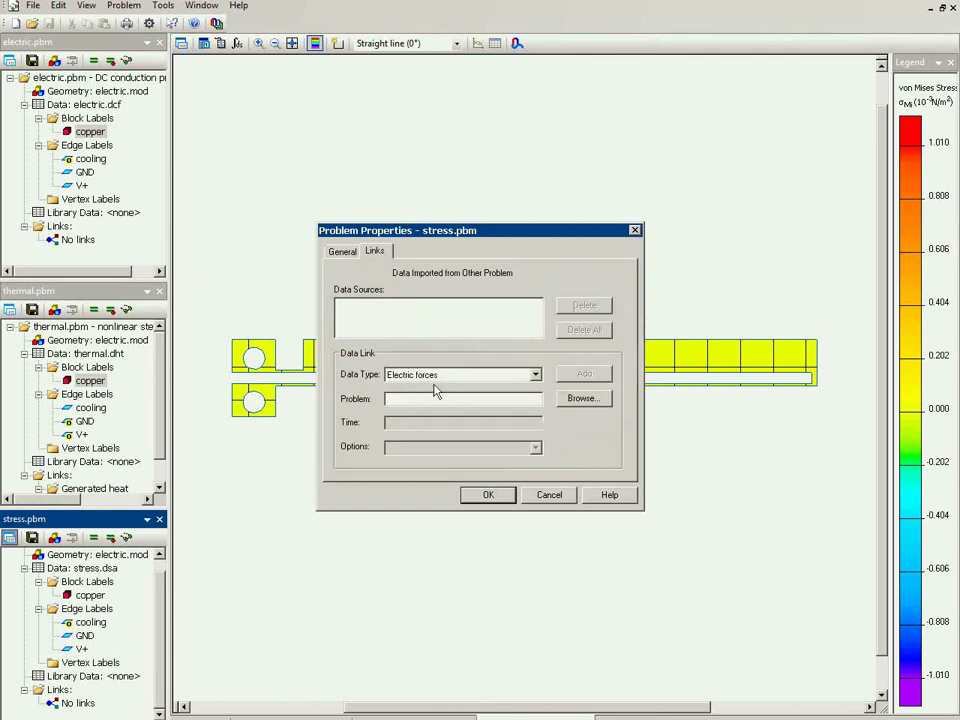
pyautogui.click(503, 376)
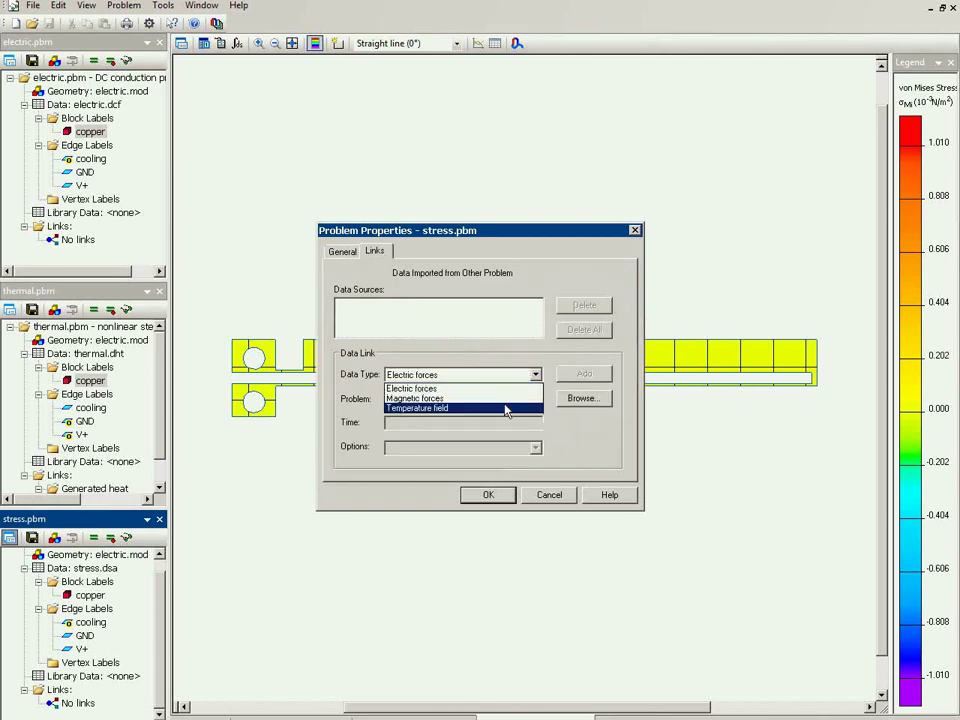
pyautogui.click(503, 408)
pyautogui.click(500, 399)
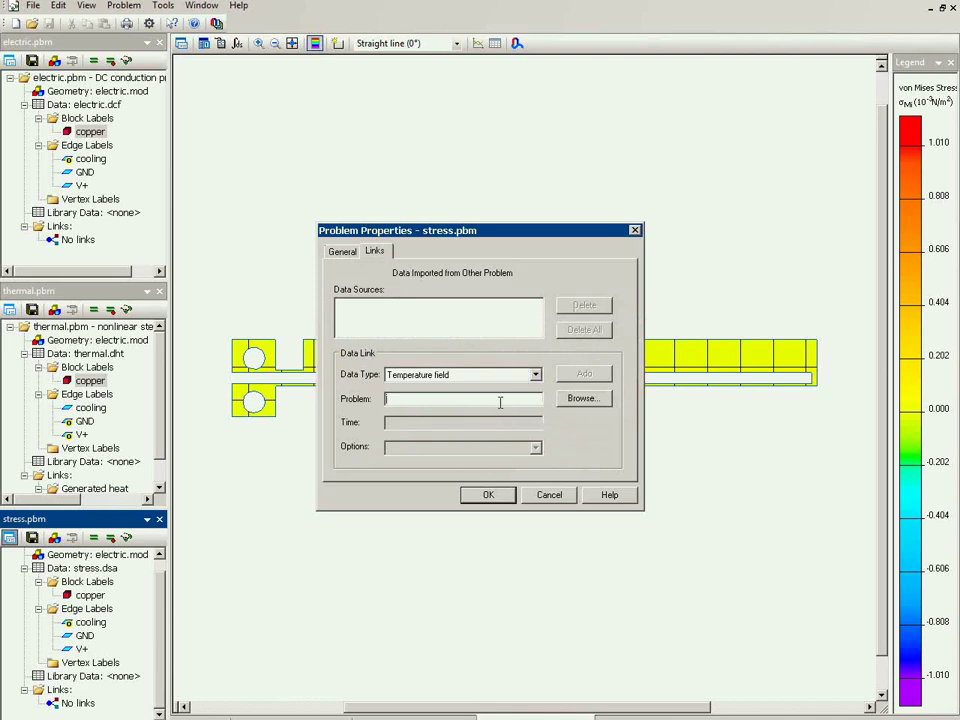
pyautogui.click(605, 400)
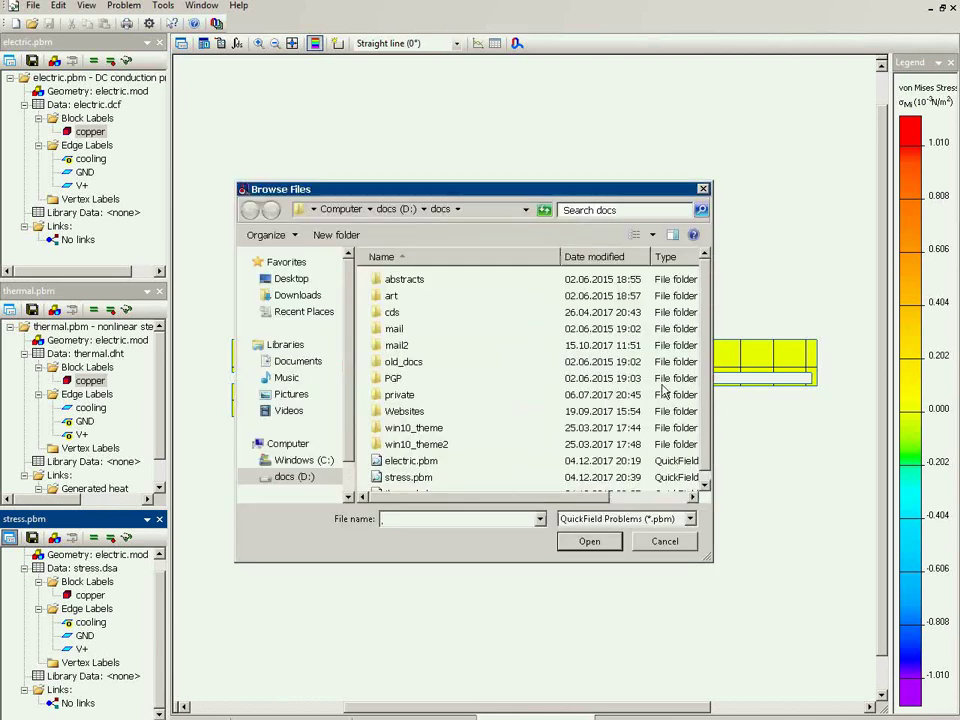
pyautogui.scroll(-1, 705, 428)
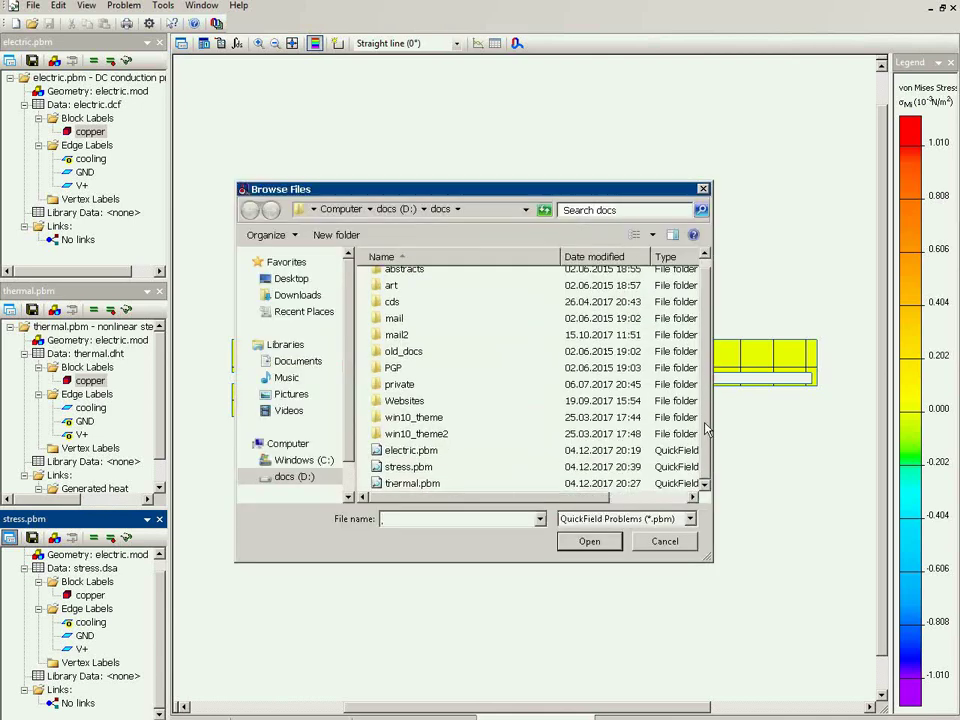
pyautogui.click(420, 485)
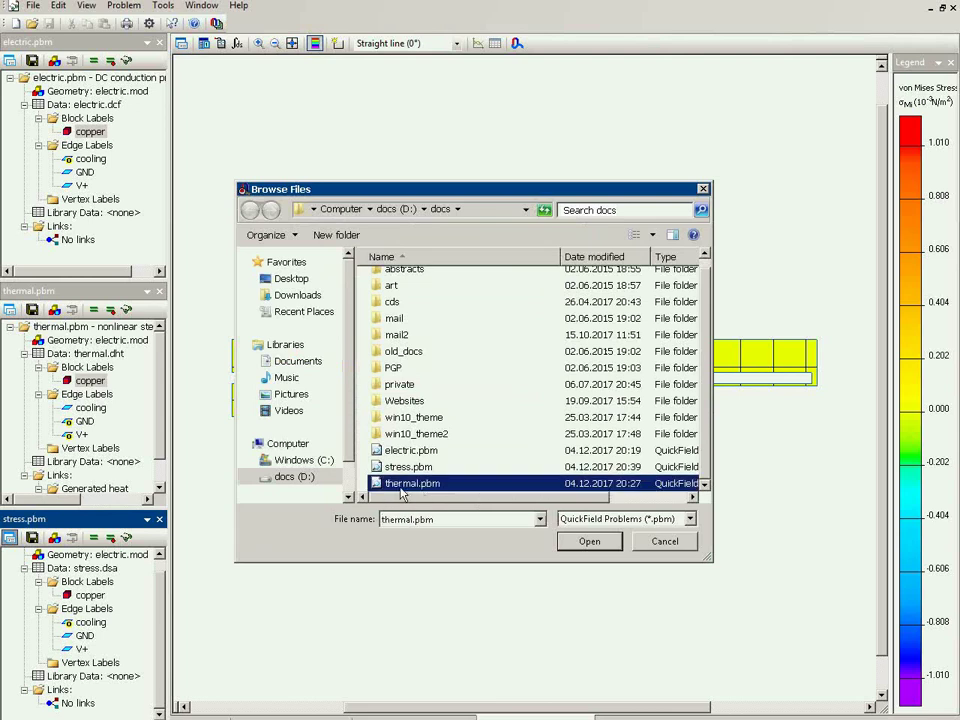
pyautogui.click(587, 541)
pyautogui.click(580, 374)
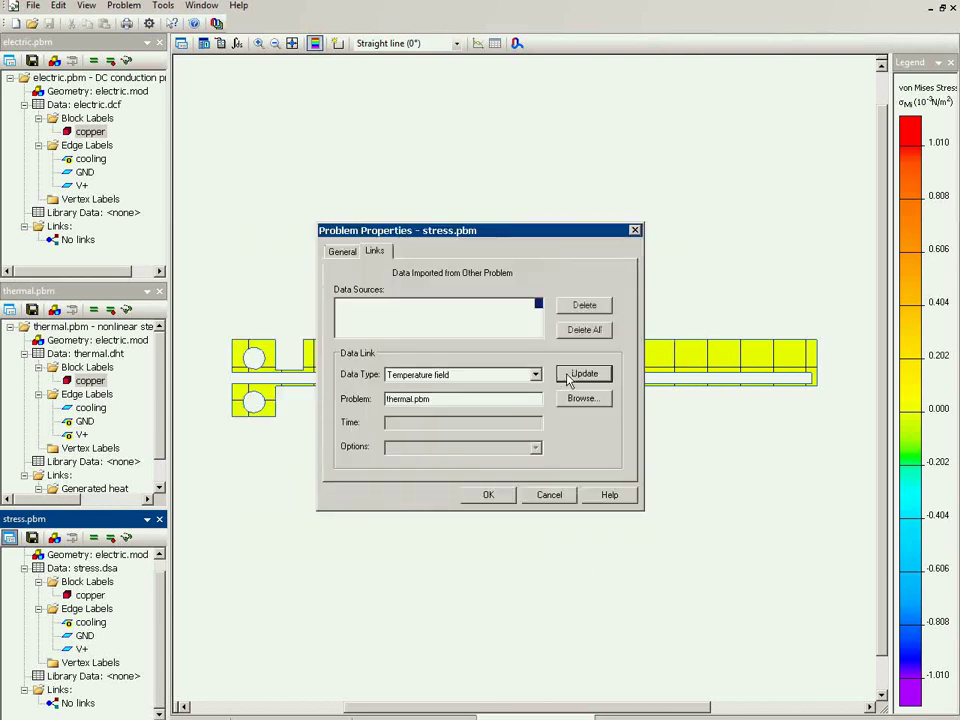
pyautogui.click(493, 496)
pyautogui.click(531, 420)
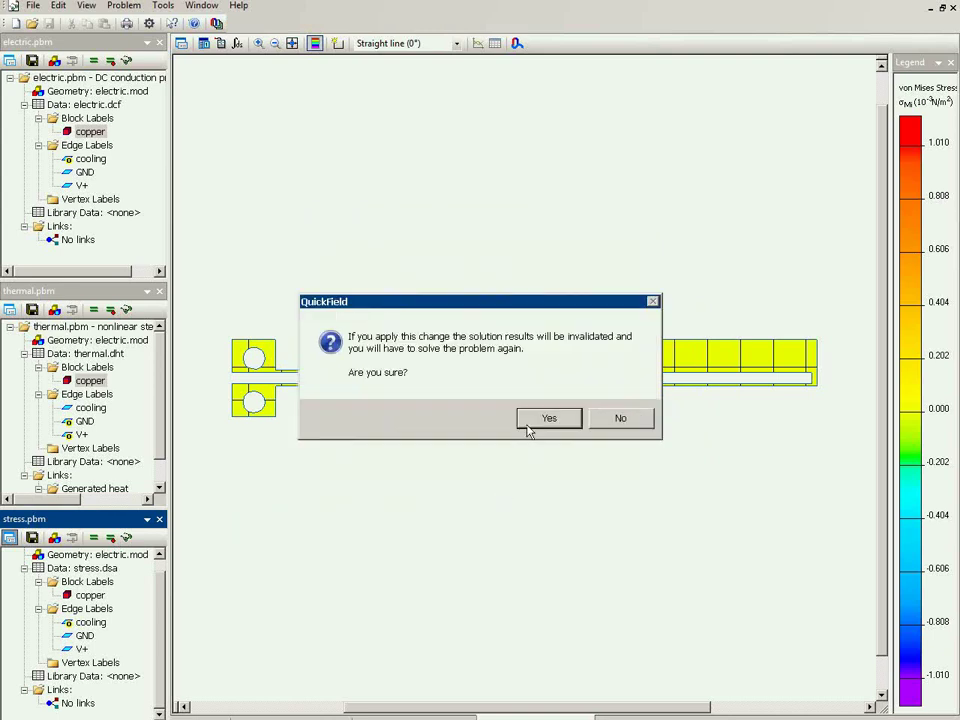
# Step: Re-solve the linked stress problem after saving and view the deformed-shape stress map
pyautogui.click(94, 538)
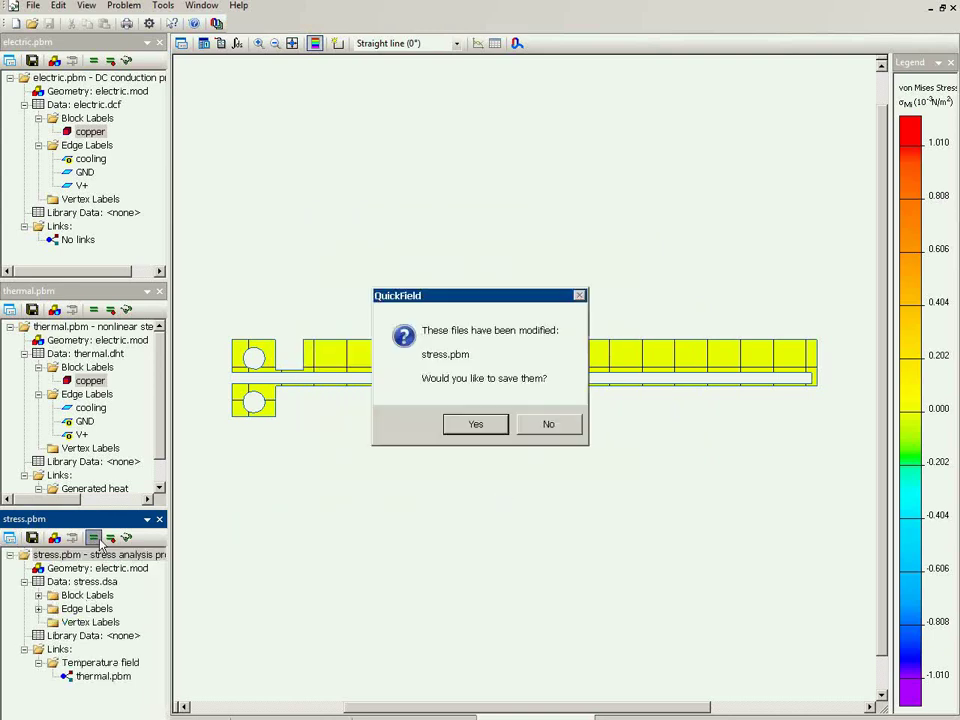
pyautogui.click(477, 425)
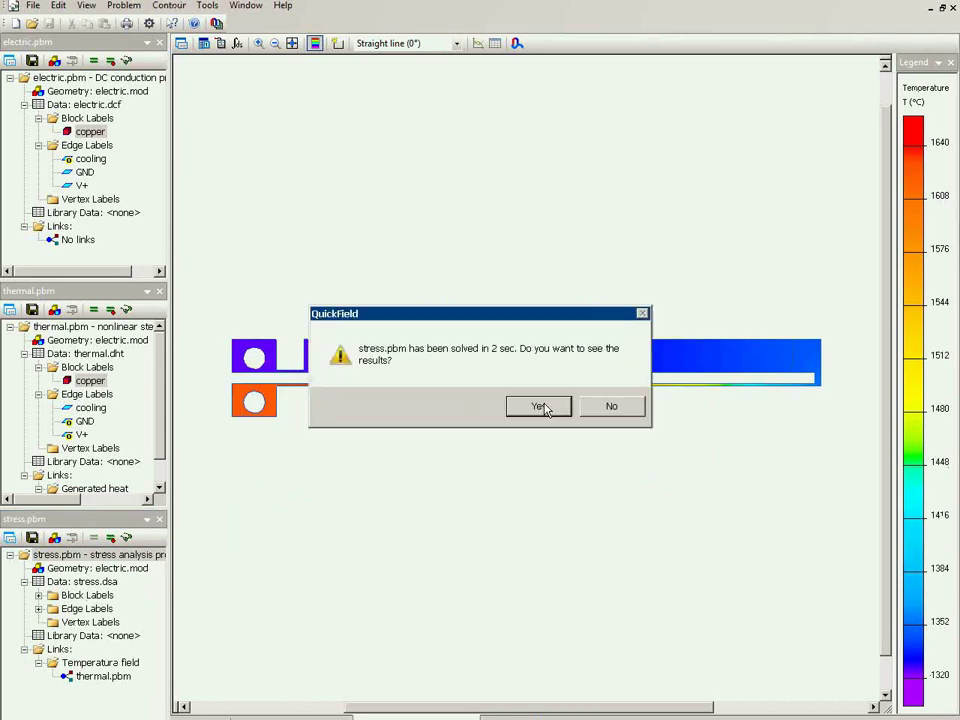
pyautogui.click(545, 405)
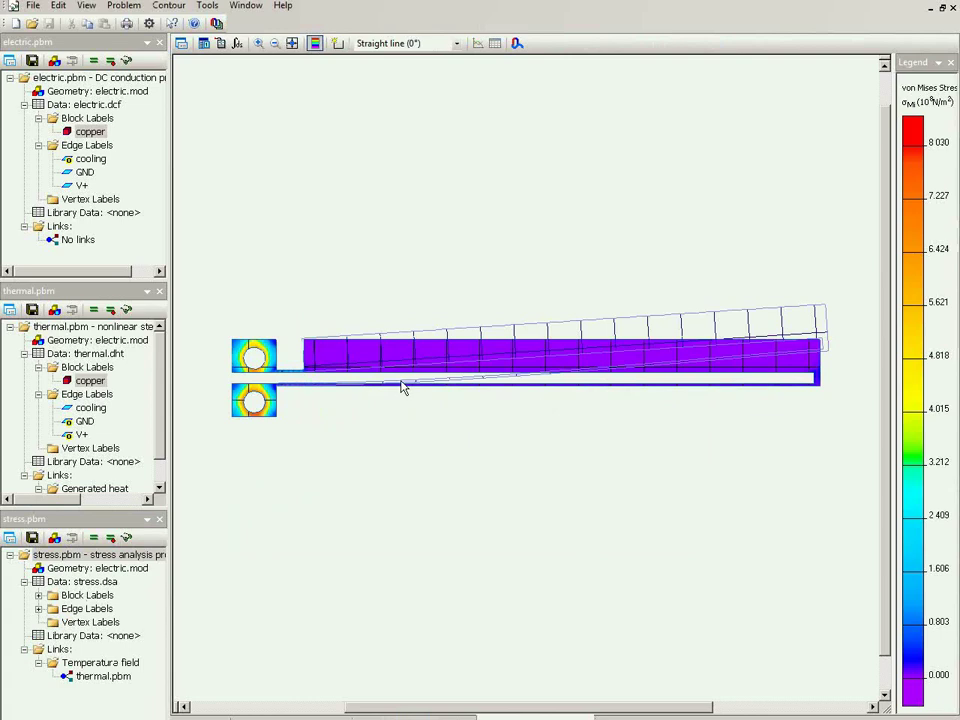
# Step: Colour the deformed actuator plot by displacement, ranging 0 to 10.9 µ
pyautogui.click(181, 44)
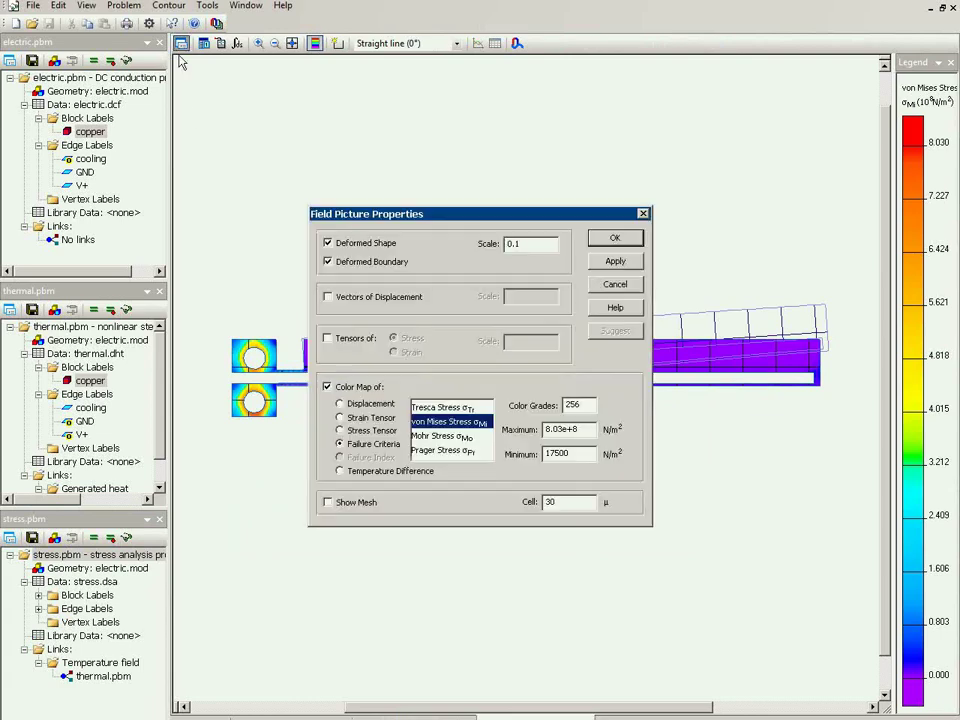
pyautogui.click(358, 404)
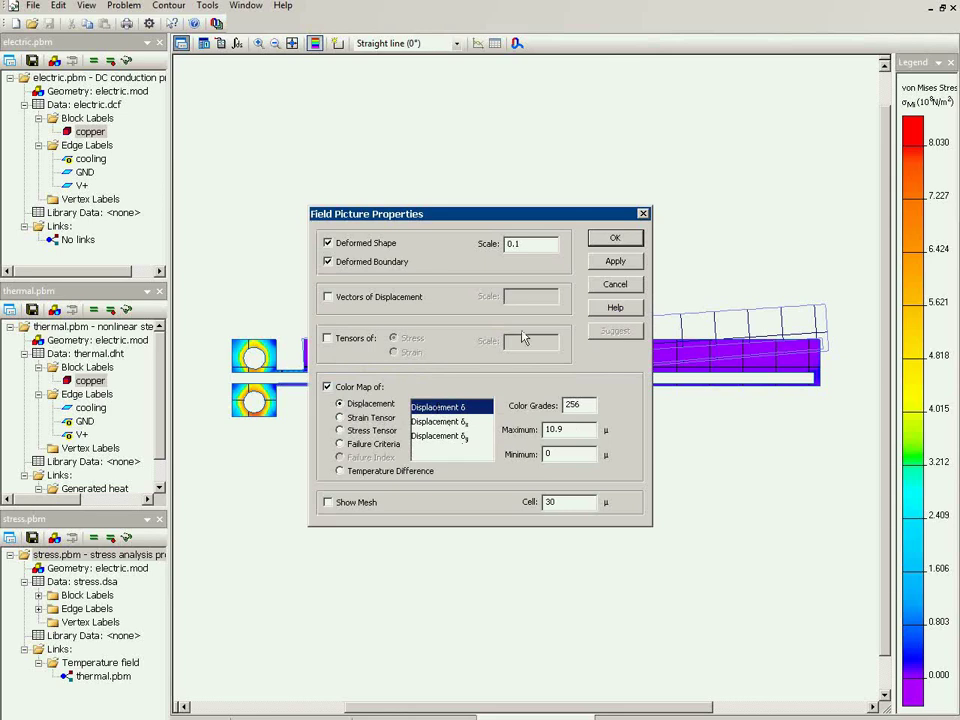
pyautogui.click(604, 239)
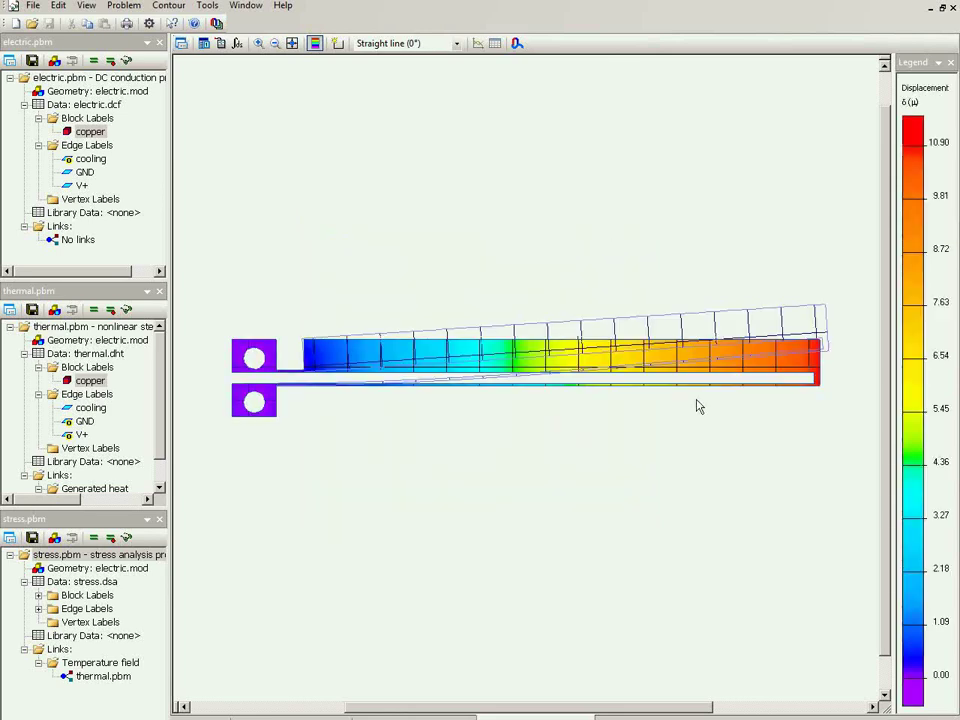